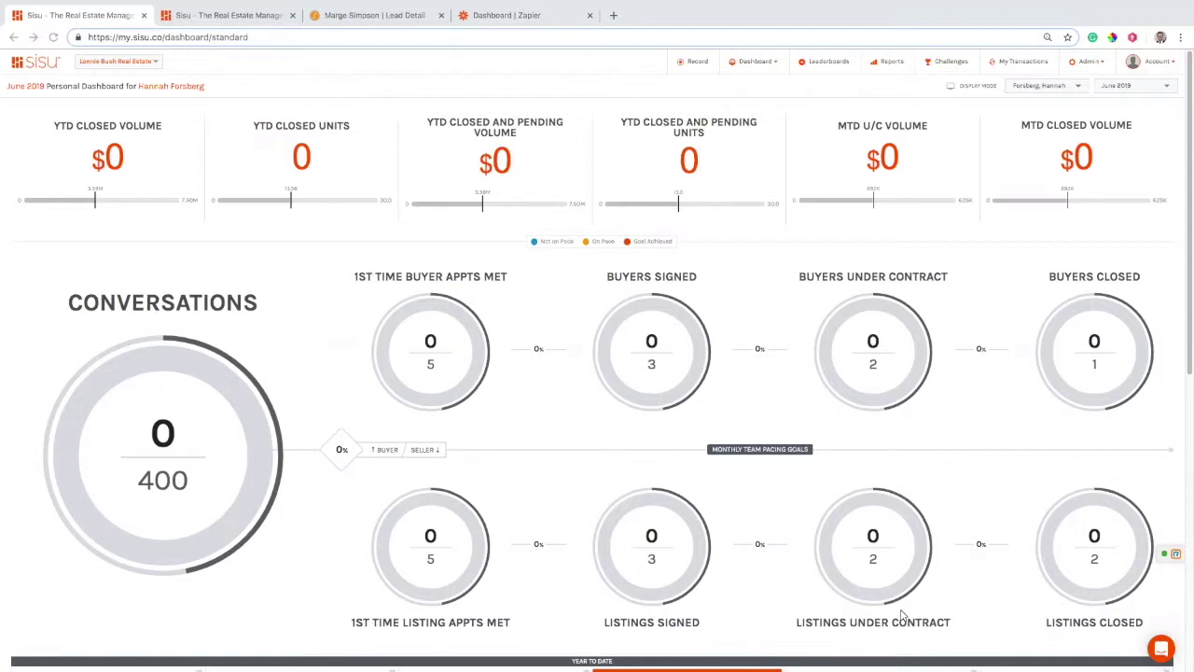
Step: Review the monthly buyer and listing pacing gauges on the Sisu personal dashboard
scroll(775, 499, "down", 1)
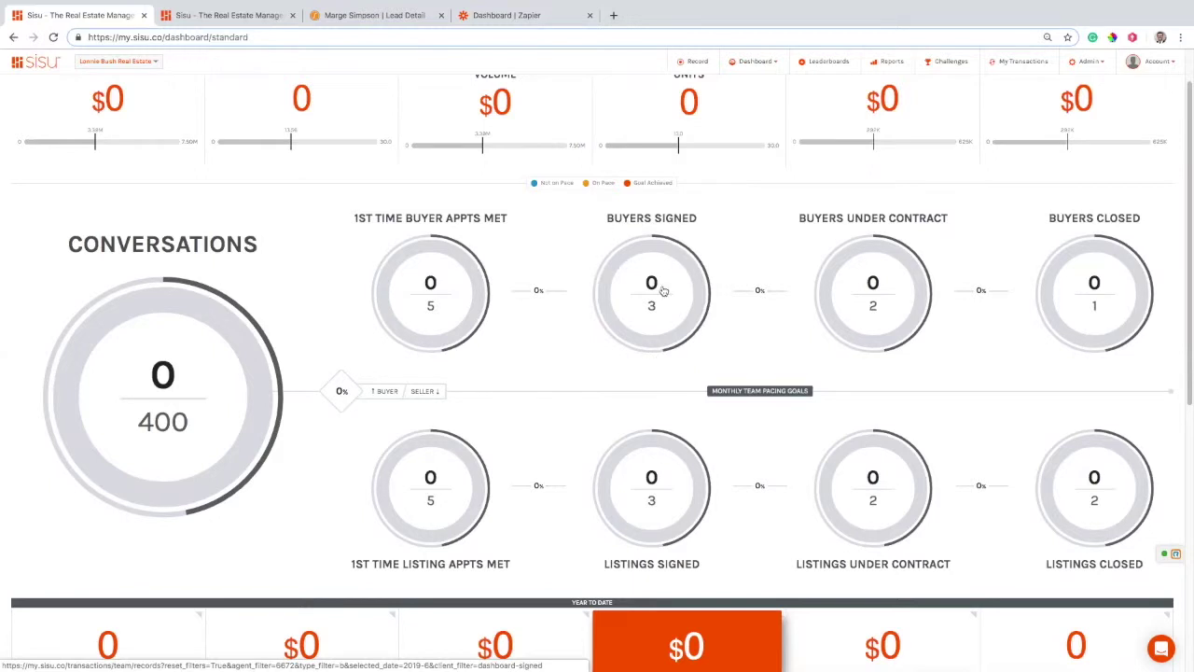
scroll(679, 381, "down", 1)
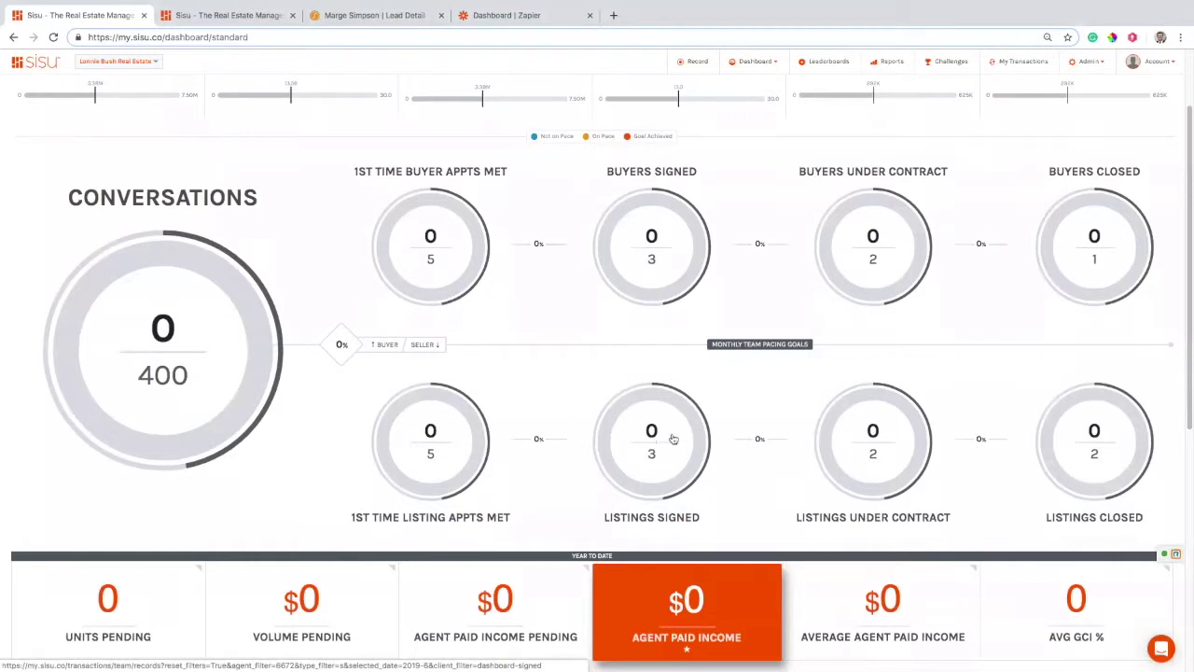
scroll(674, 438, "up", 1)
scroll(673, 438, "up", 1)
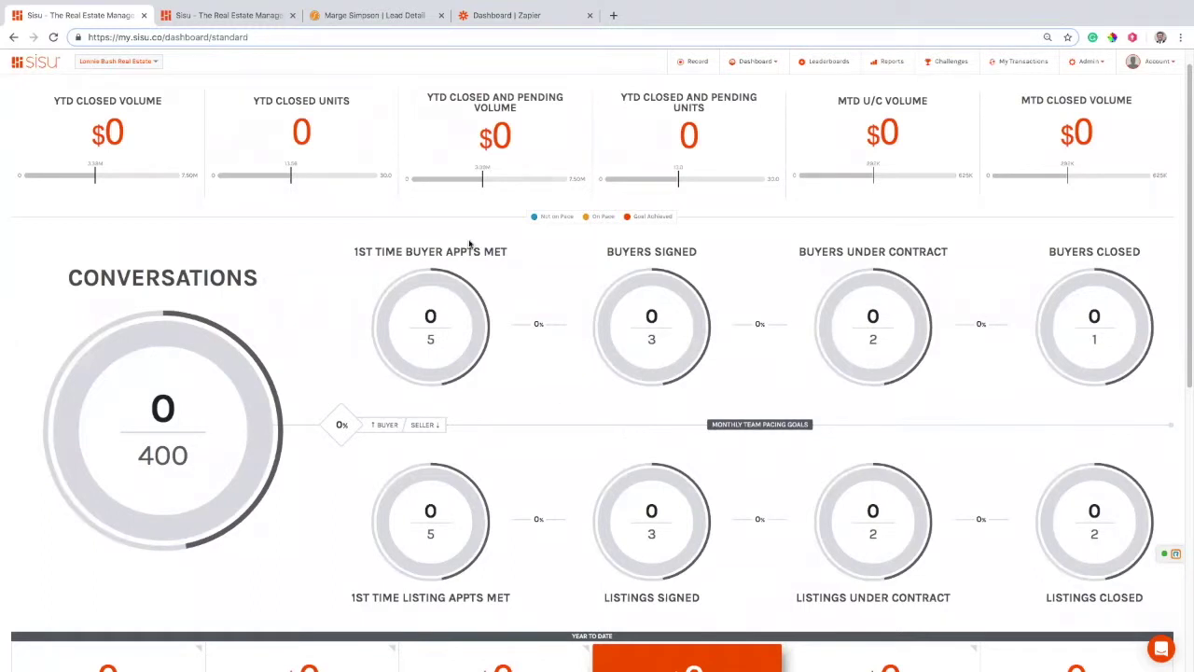
Step: Open the agent's own user profile from Sierra Interactive in a new tab and compare it with the agent named on the Sisu dashboard
left_click(347, 16)
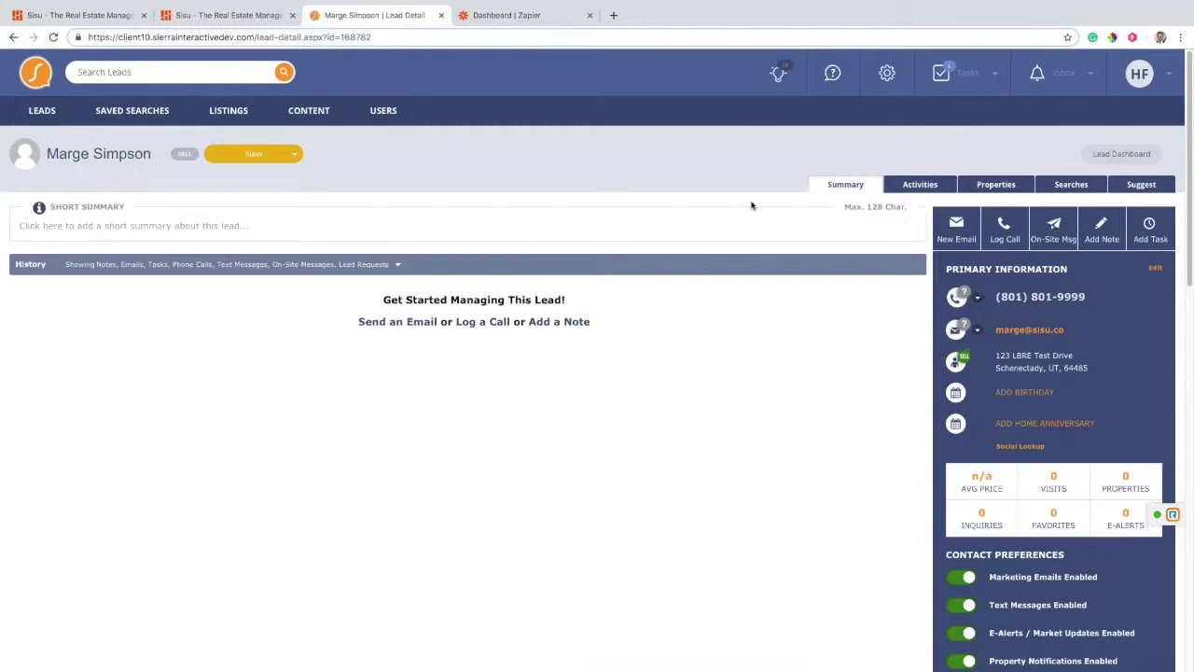
left_click(1138, 75)
middle_click(1026, 110)
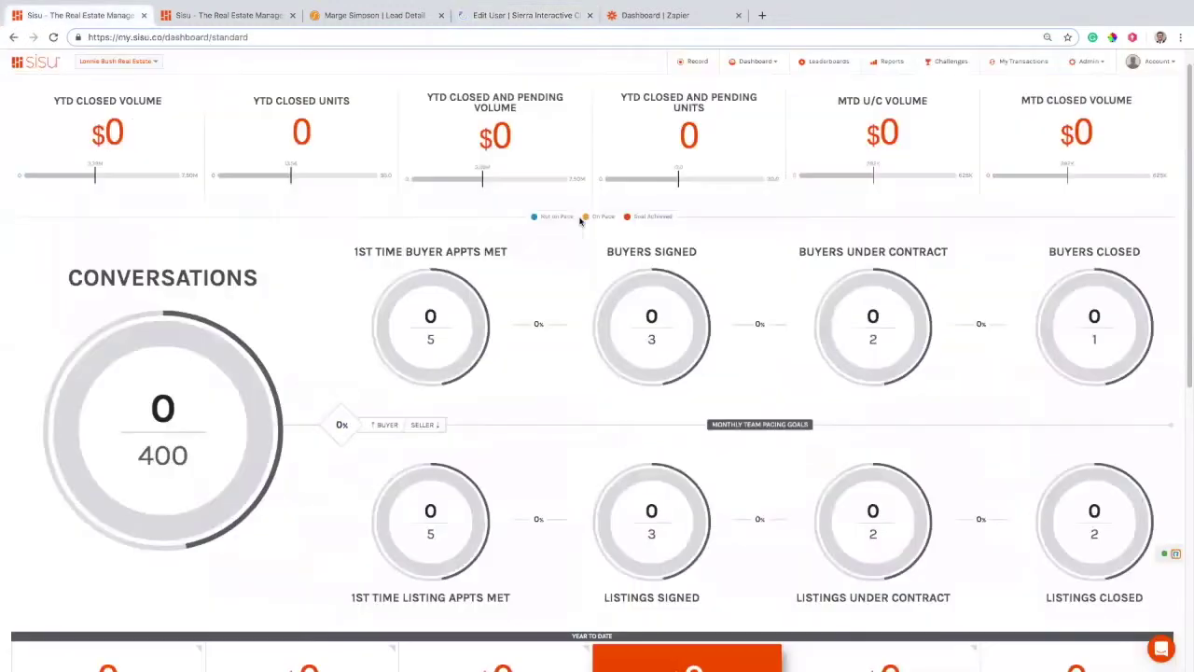
key("ctrl+1")
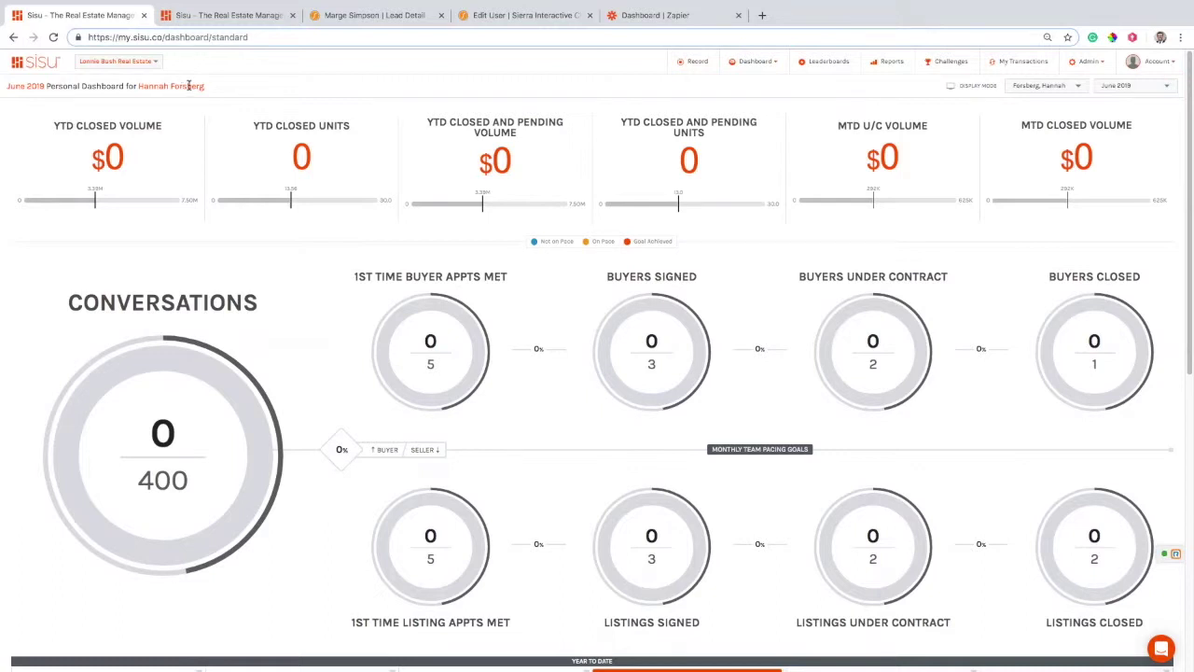
left_click_drag(208, 85, 138, 86)
left_click(254, 94)
Step: Look at the Sierra integration zaps in Zapier and close the agent's Edit User page
left_click(644, 15)
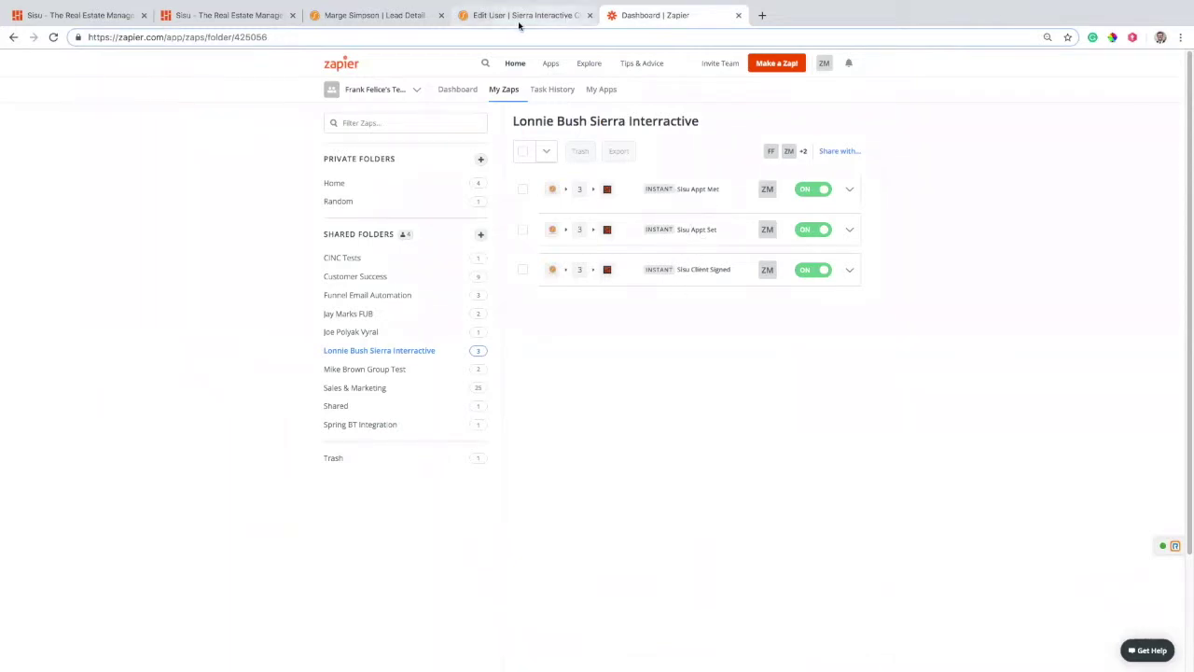
left_click(551, 17)
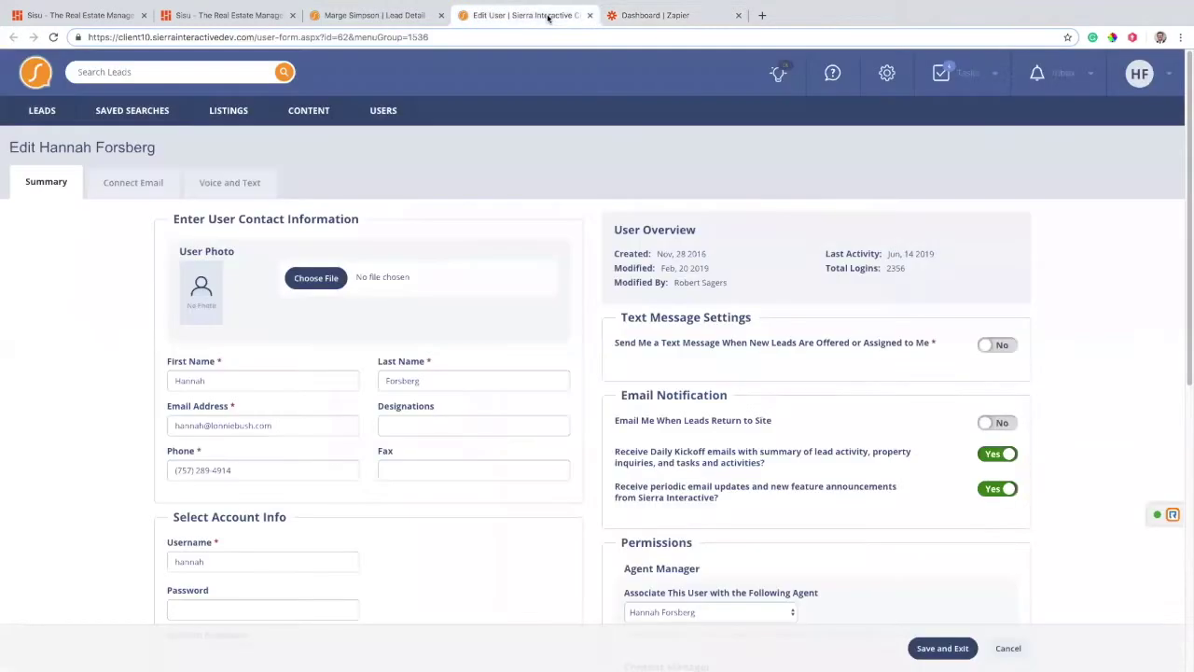
left_click(588, 15)
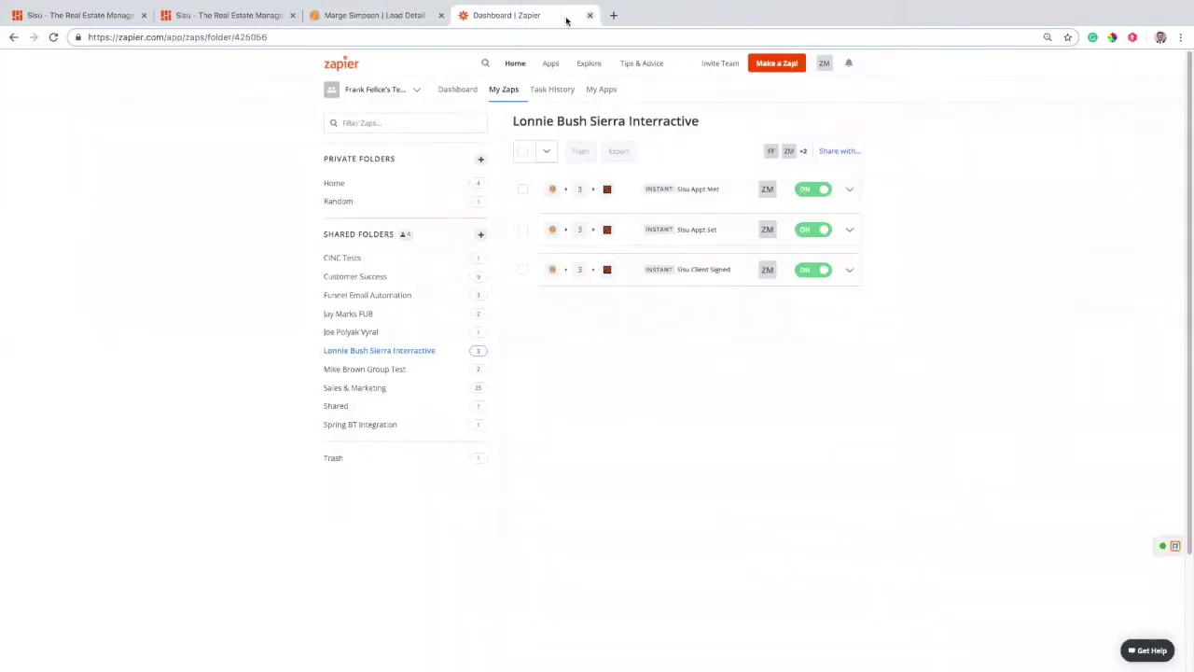
Step: Switch to the seller lead in Sierra Interactive and add the lead tag Sisu Appt Set
left_click(393, 17)
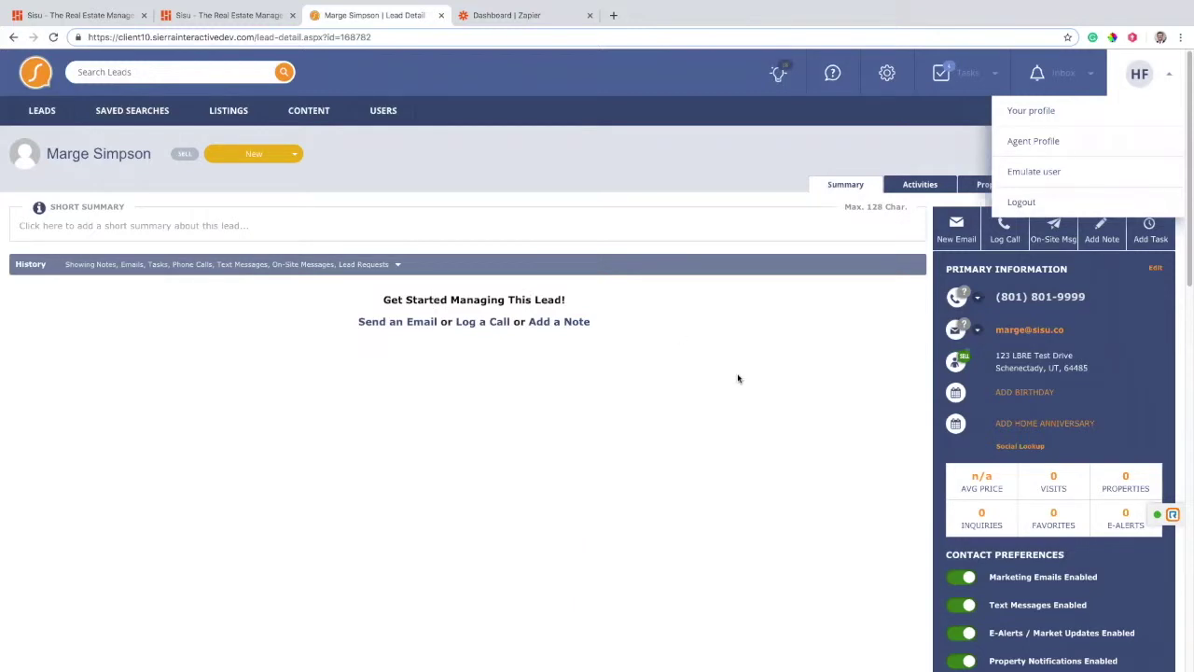
scroll(738, 378, "down", 3)
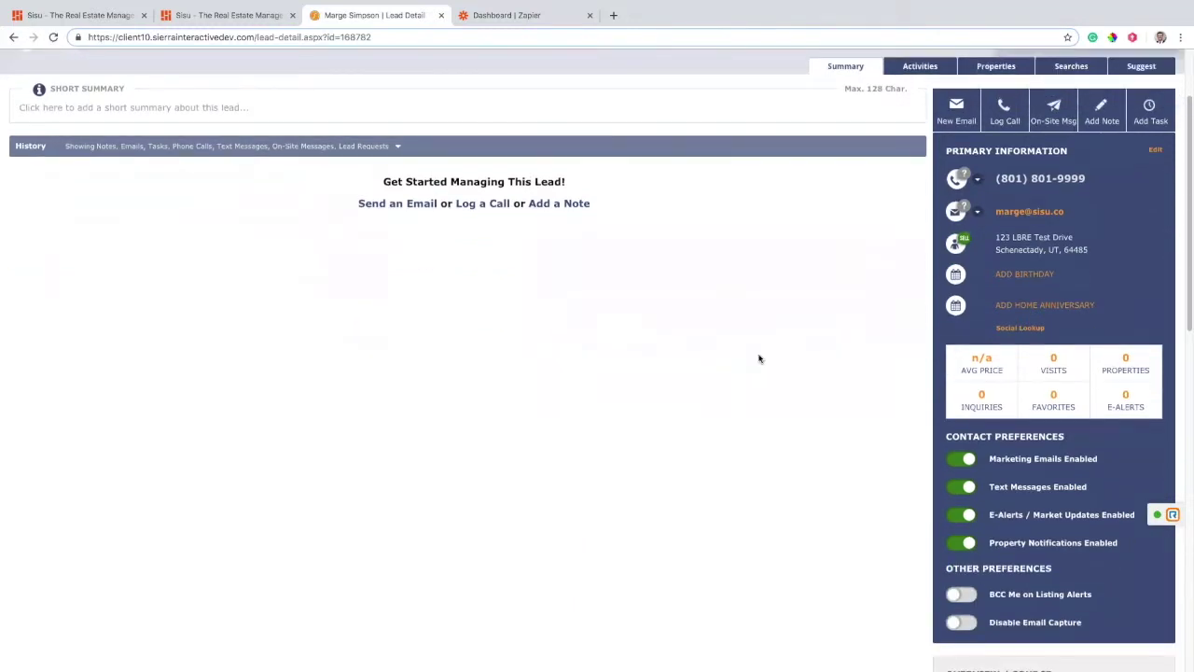
scroll(776, 343, "down", 10)
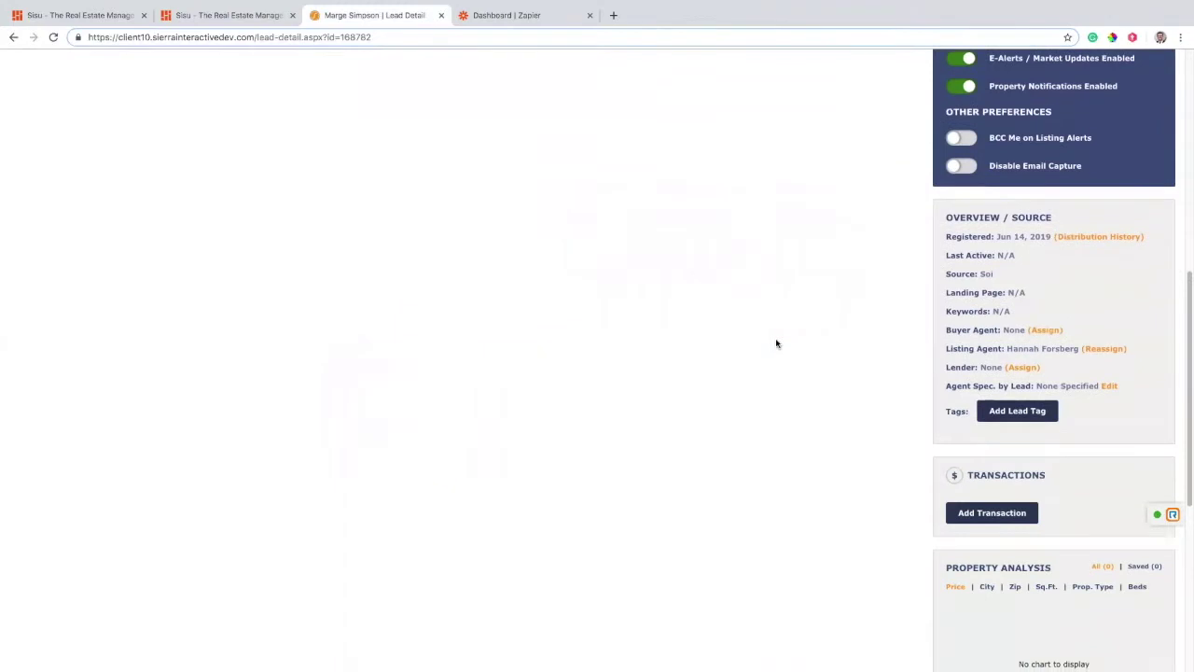
scroll(806, 337, "up", 1)
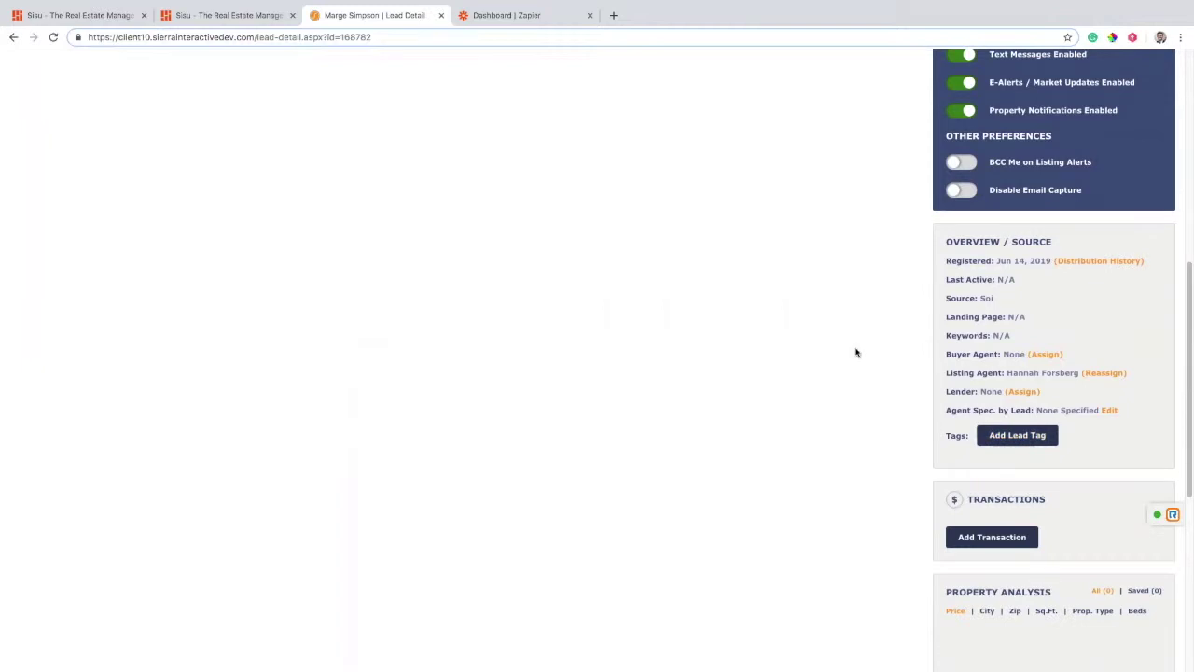
left_click(1025, 436)
left_click(1008, 500)
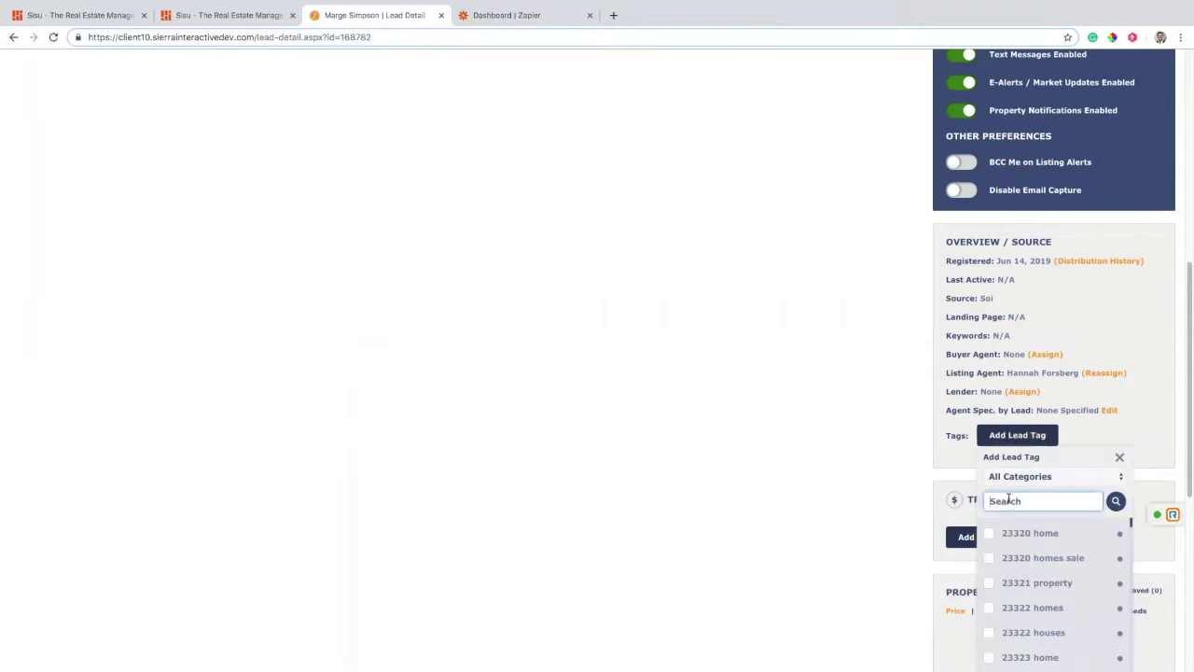
type("sisu a")
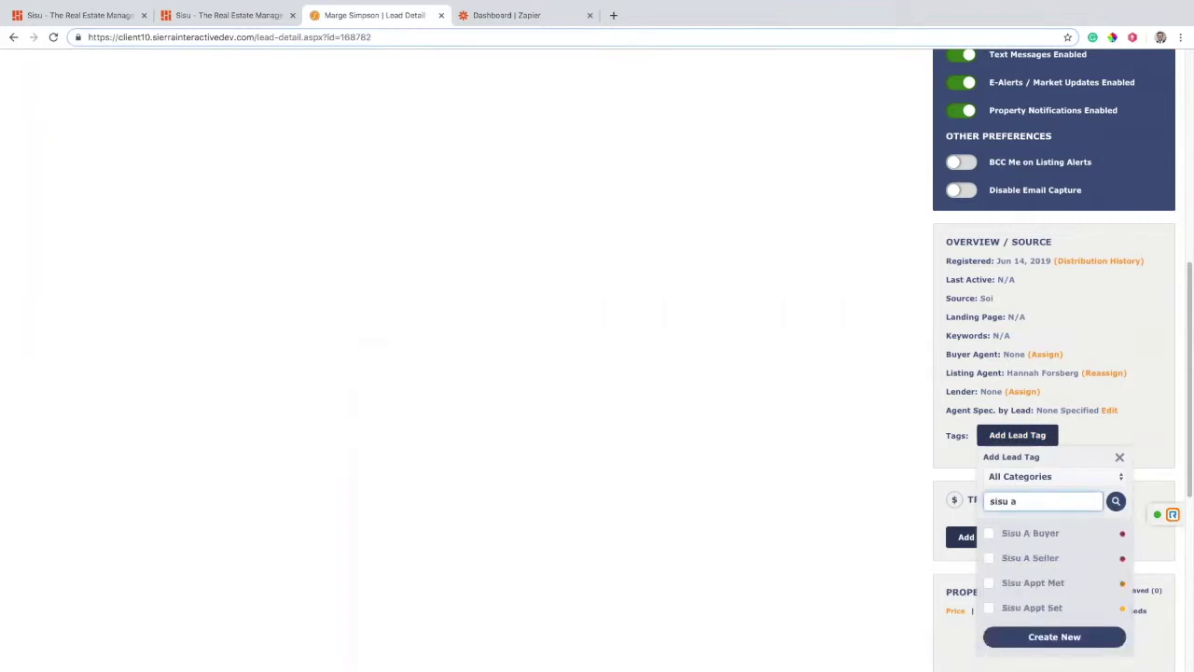
type("ppt")
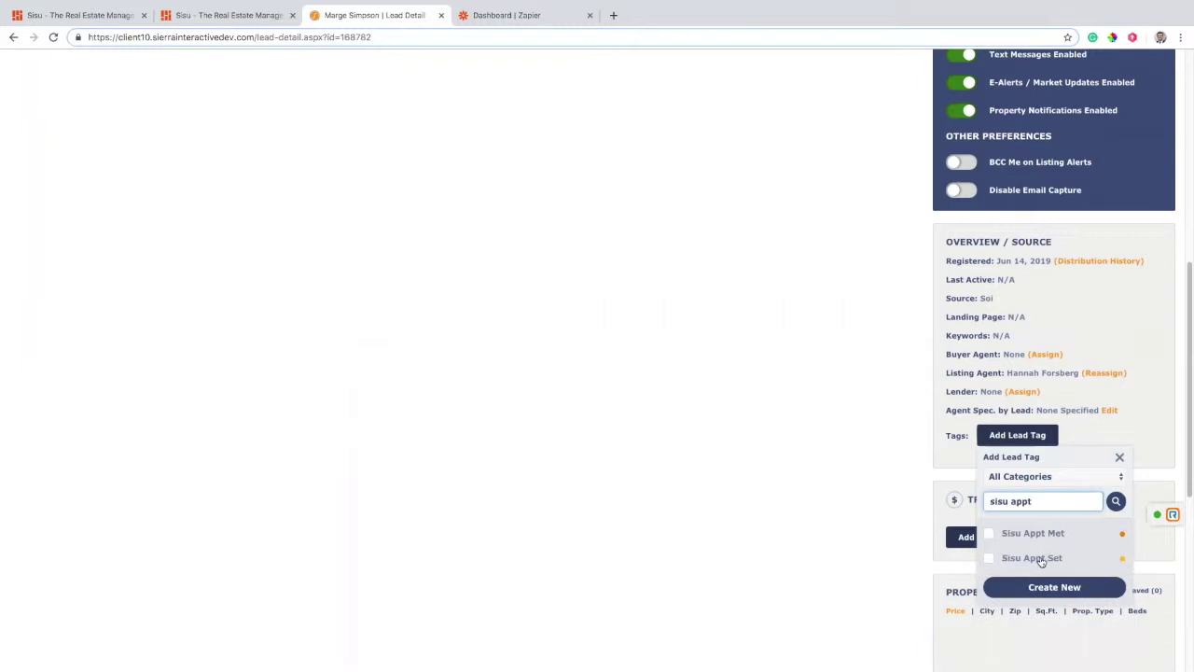
left_click(1042, 562)
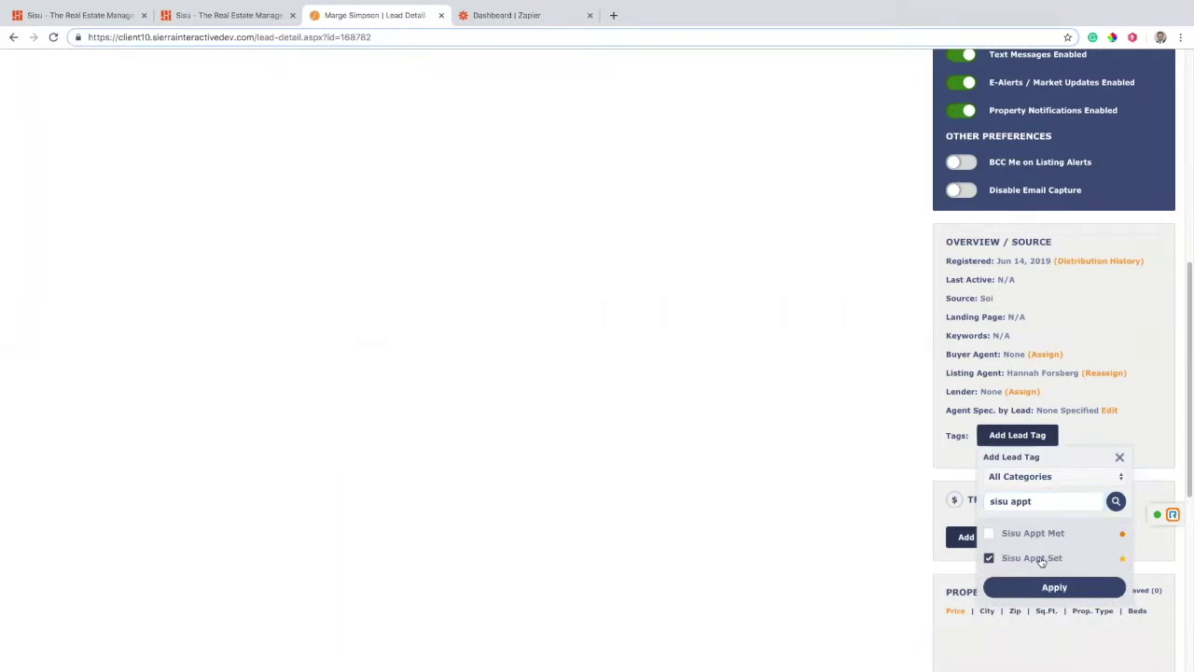
left_click(1038, 590)
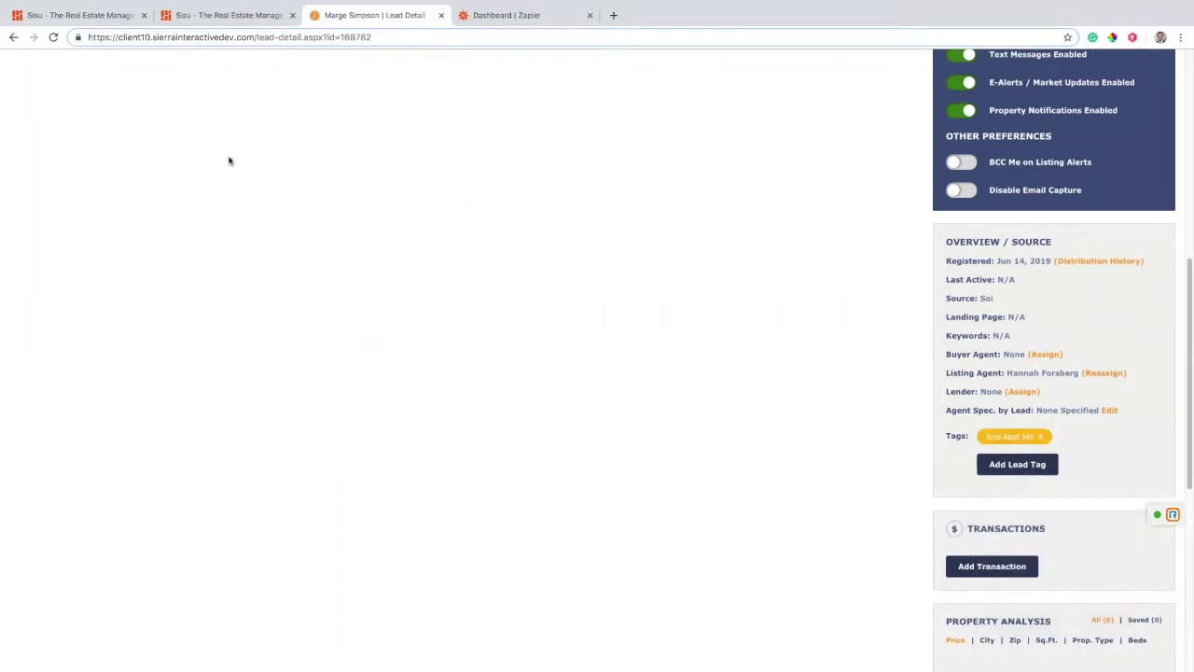
Step: Reload the lead page, switch to the Sisu dashboard, and check its Appointments Set activity and appointment gauges after refreshing
left_click(53, 38)
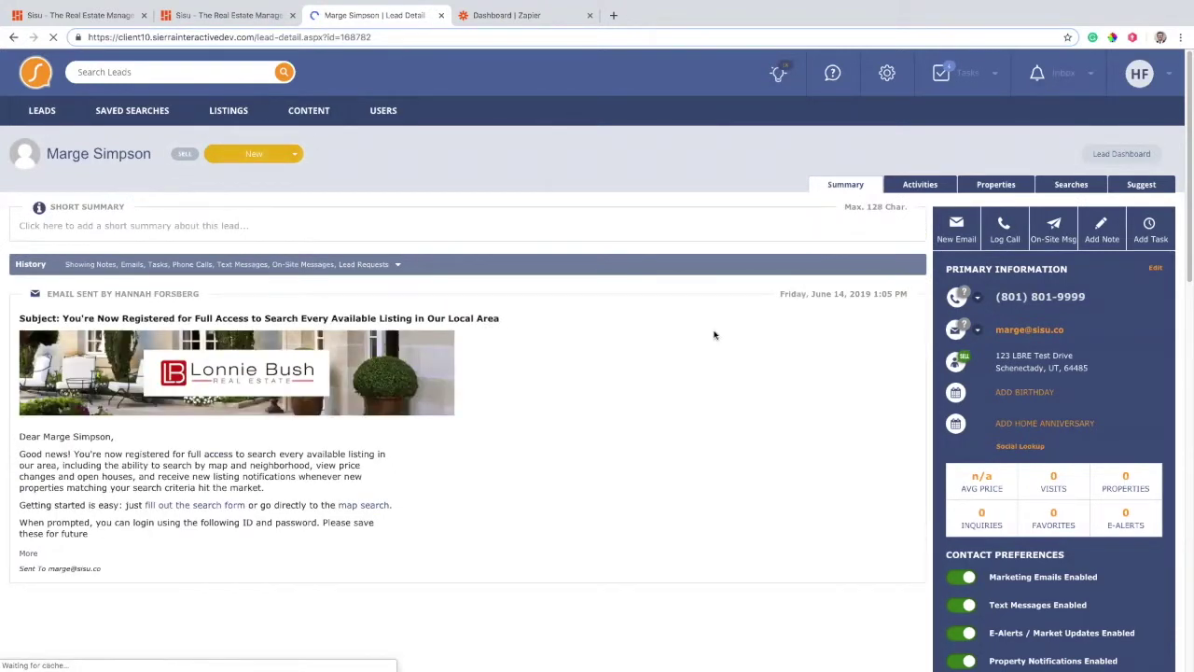
scroll(715, 335, "down", 7)
scroll(786, 293, "up", 7)
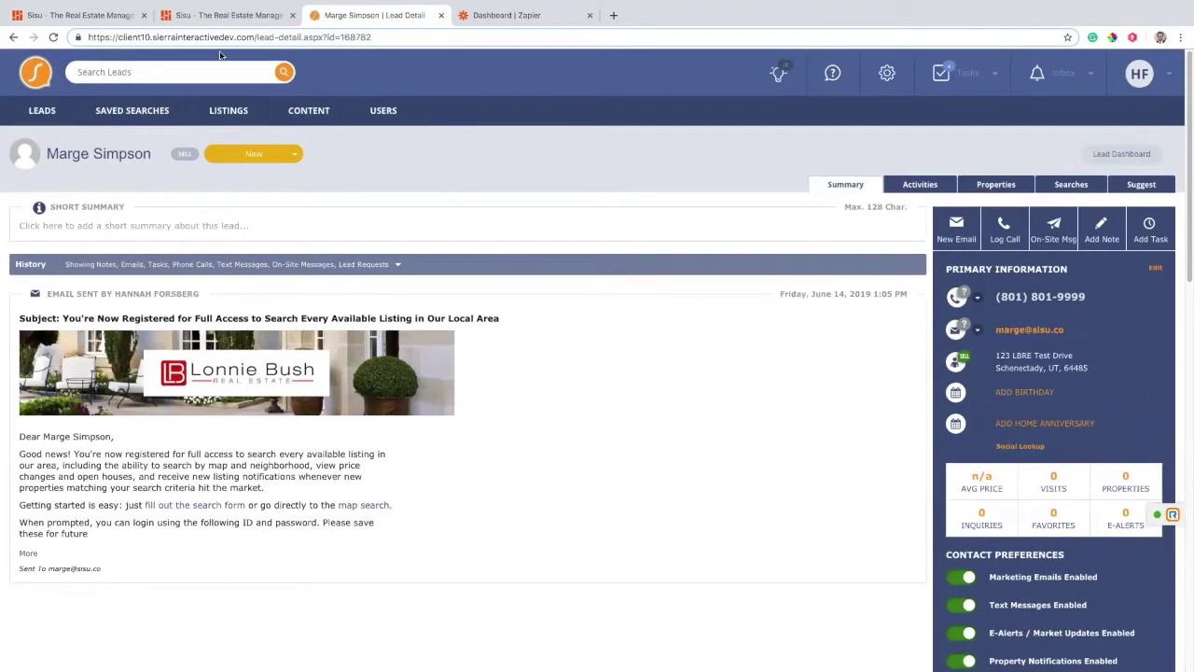
left_click(106, 16)
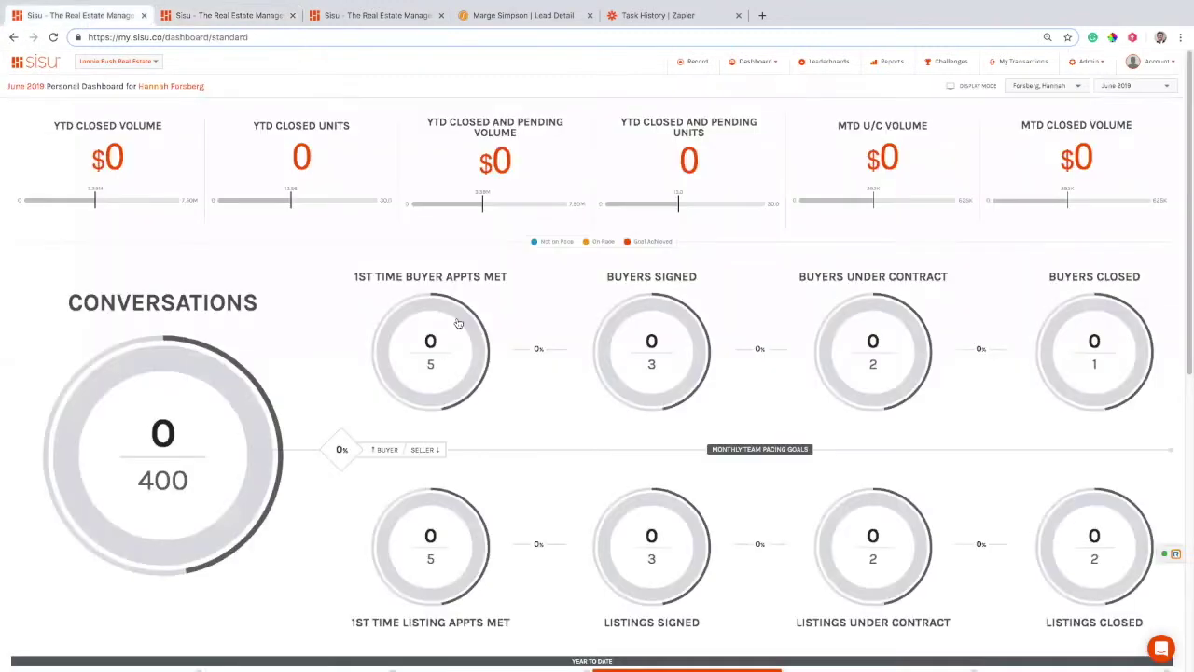
scroll(346, 438, "down", 8)
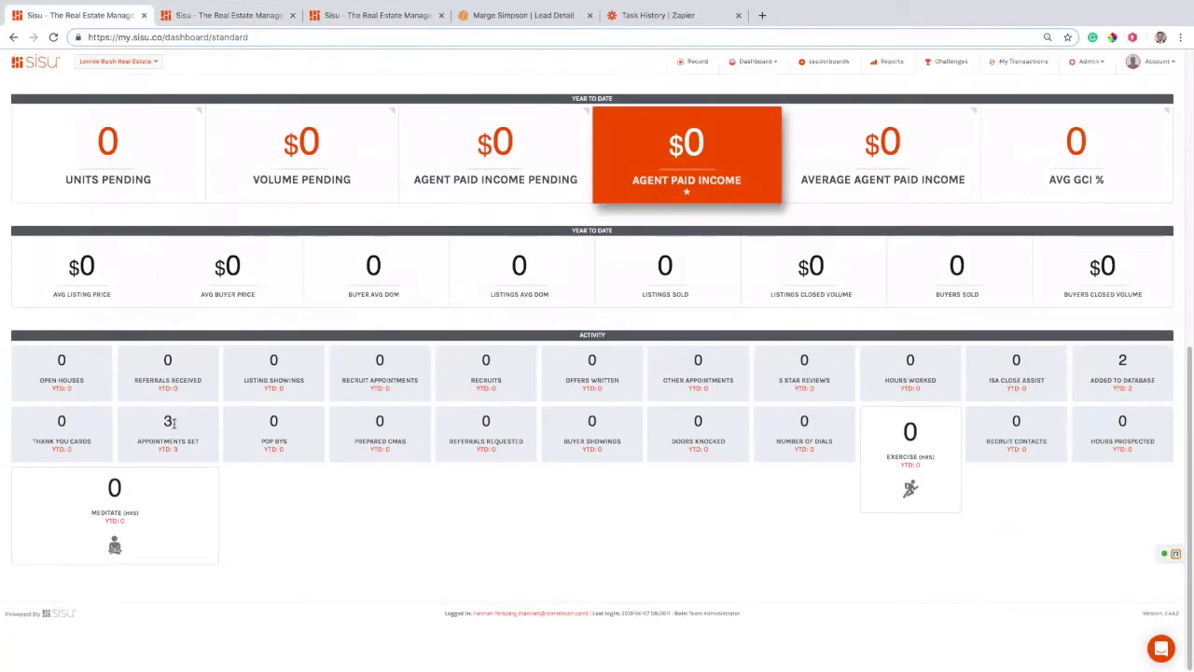
left_click(121, 189)
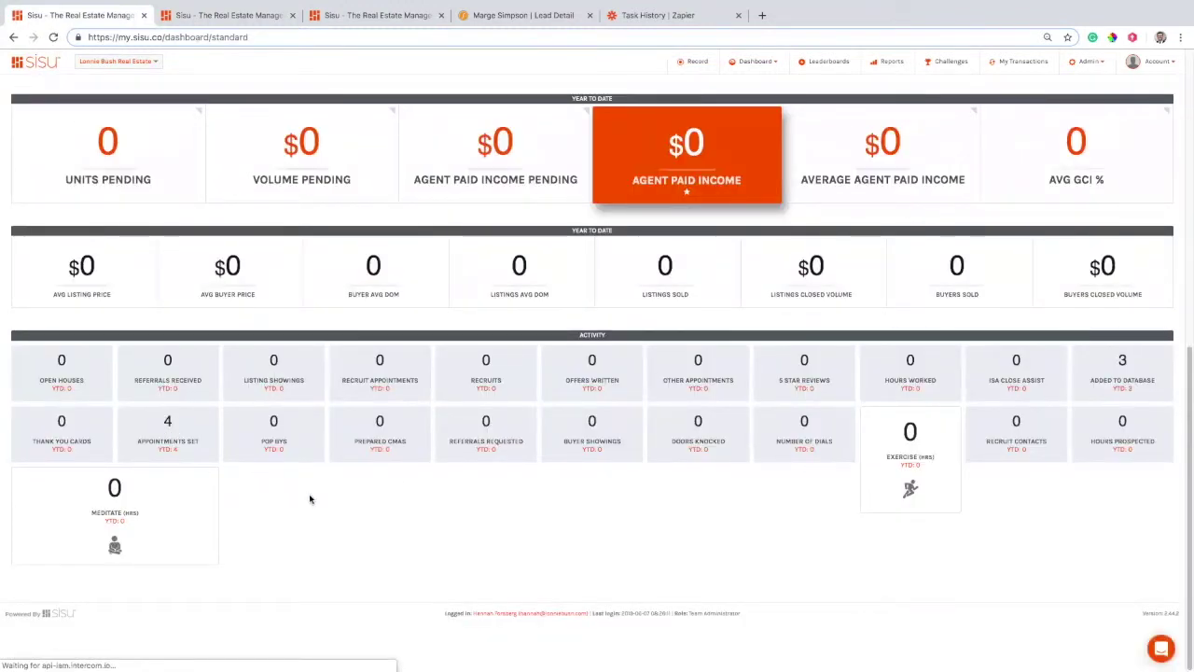
scroll(311, 499, "up", 10)
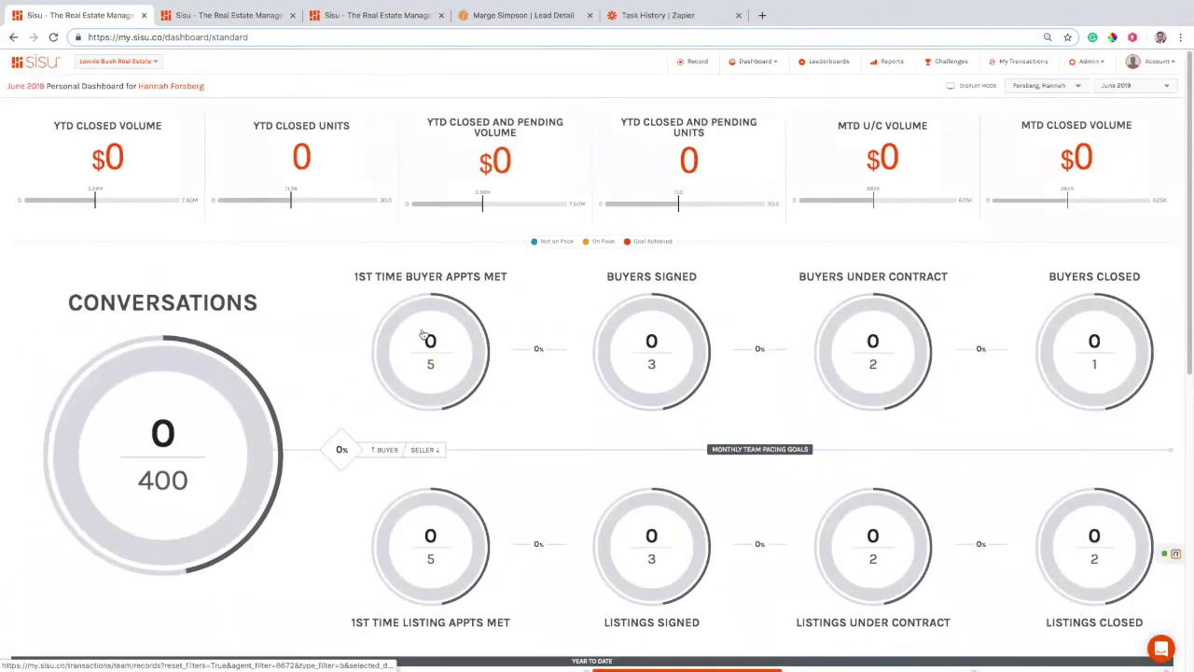
Step: Return to the seller lead in Sierra Interactive and add the lead tag Sisu Appt Met
left_click(511, 15)
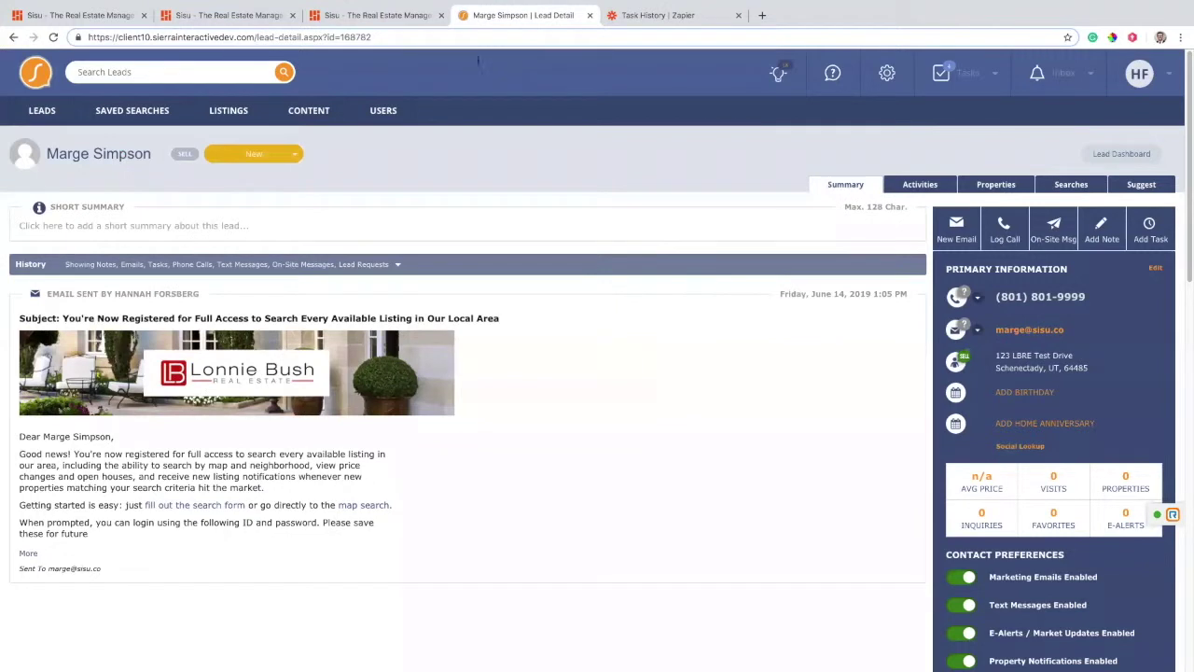
left_click(90, 17)
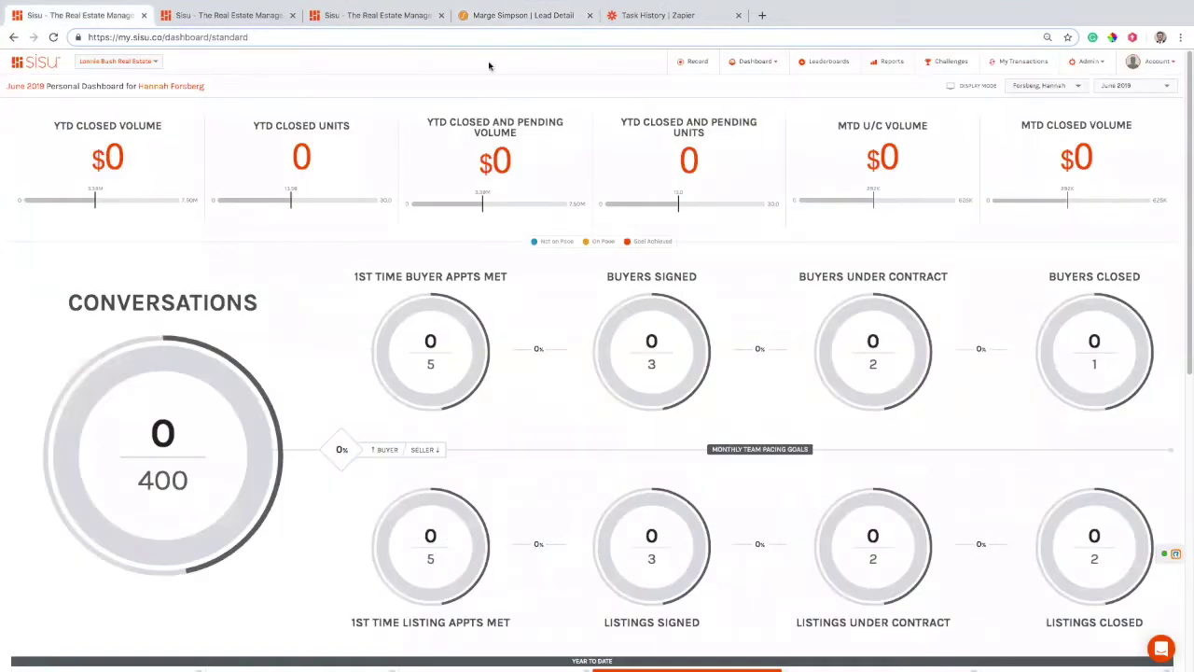
left_click(518, 13)
scroll(1114, 405, "down", 5)
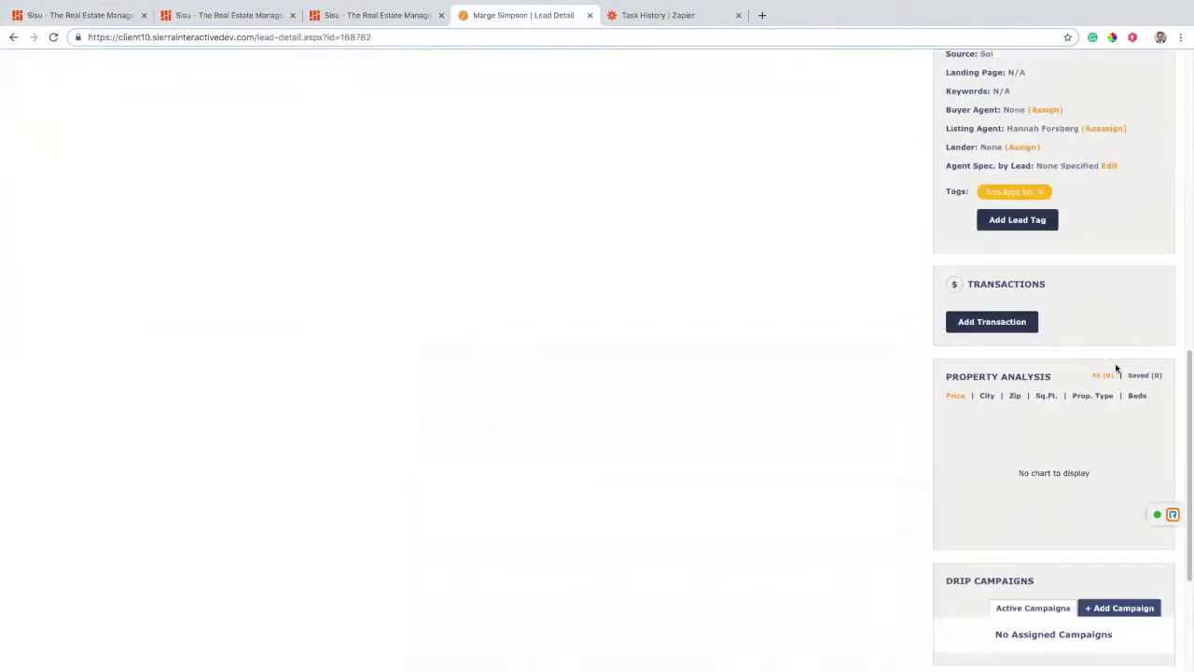
left_click(1040, 334)
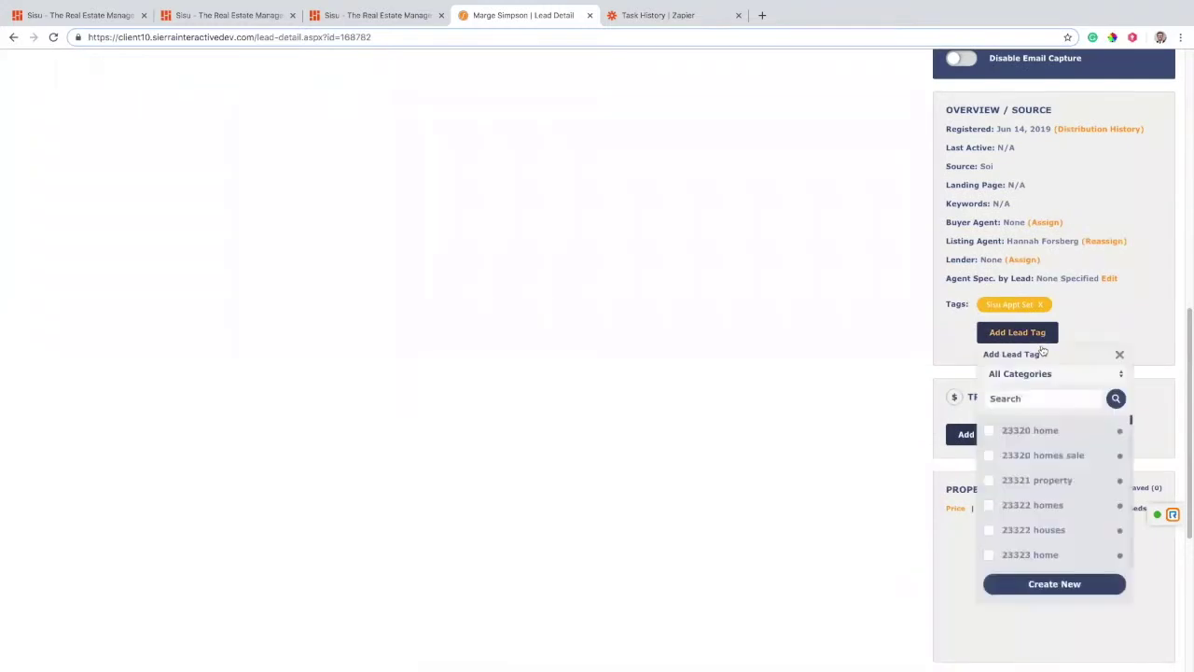
left_click(1036, 402)
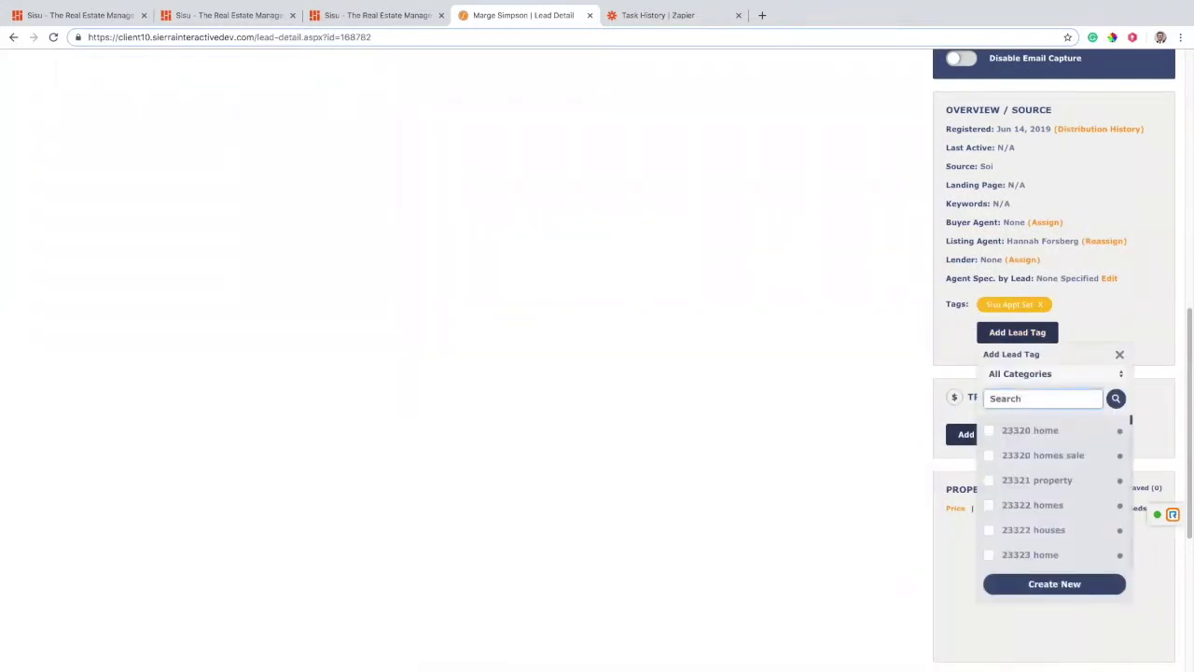
type("appt")
key("ctrl+a")
type("si")
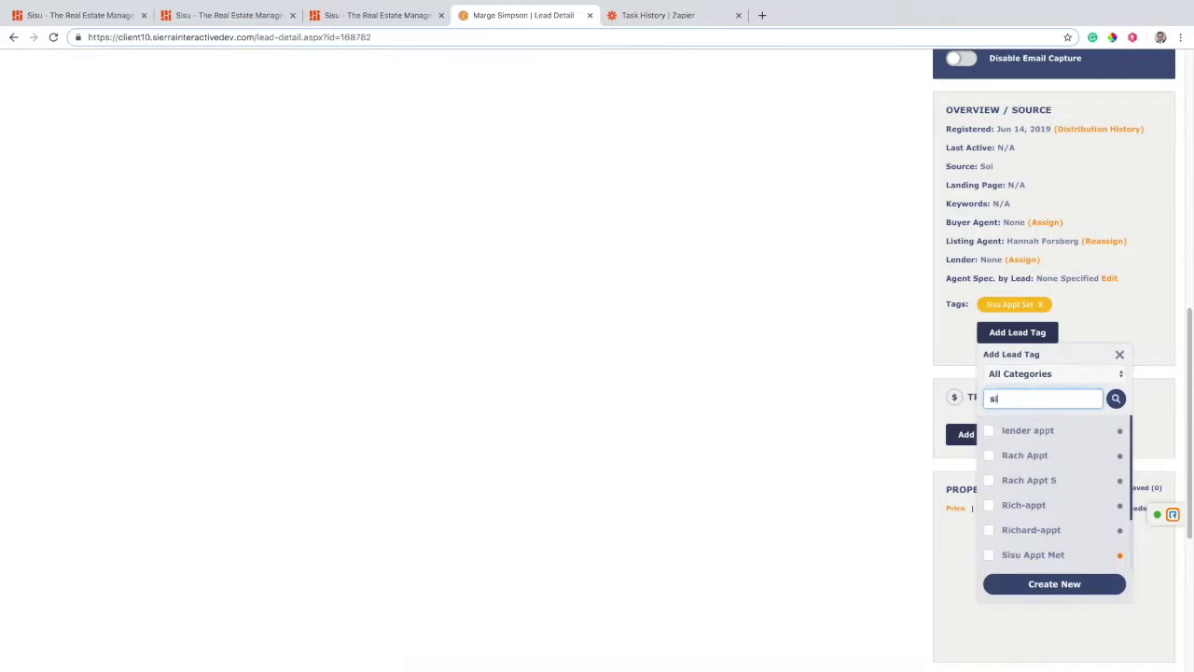
type("su appt met")
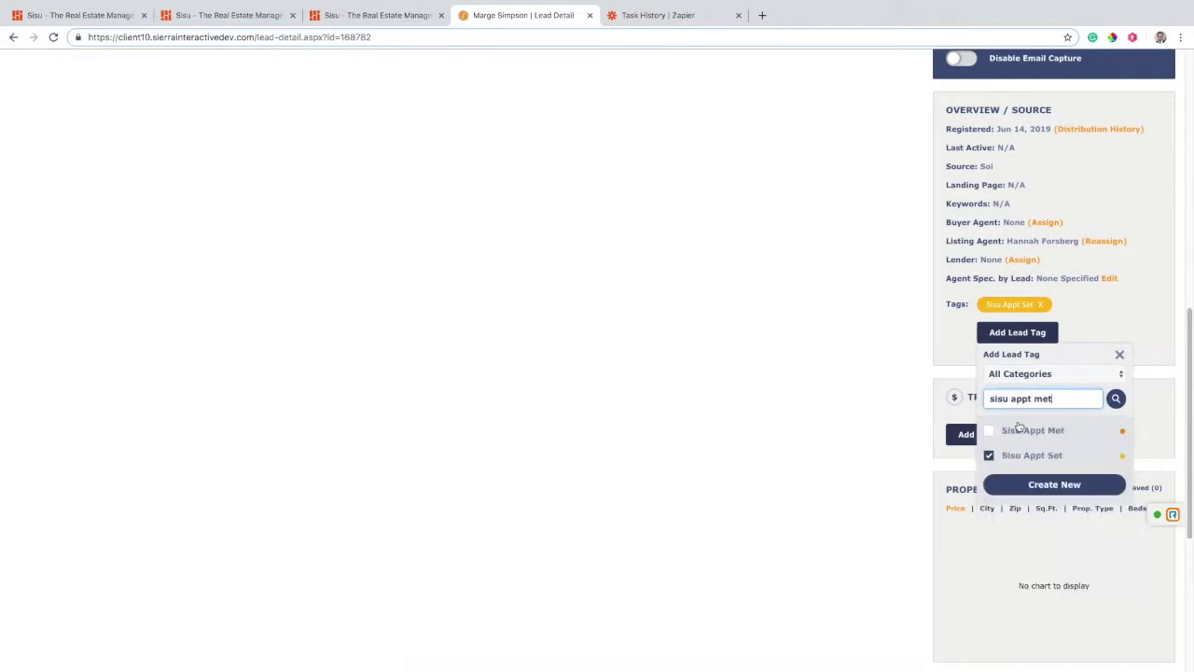
left_click(989, 430)
left_click(1063, 459)
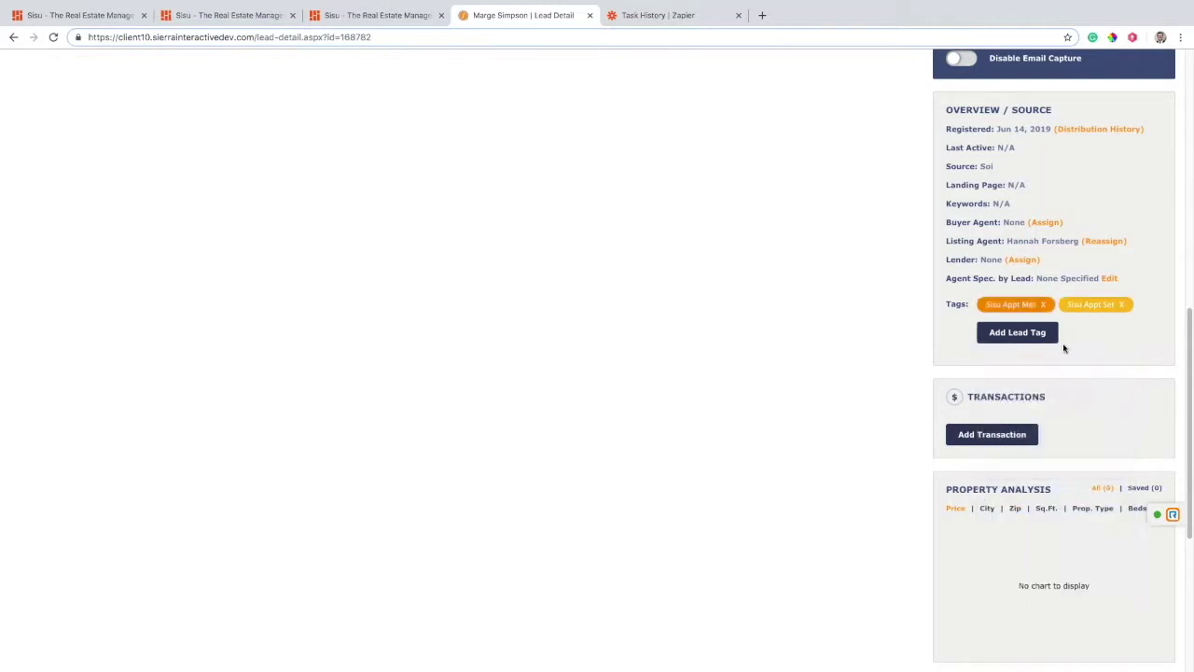
Step: Reload the lead page and check 1st Time Listing Appts Met on the refreshed Sisu dashboard
left_click(53, 39)
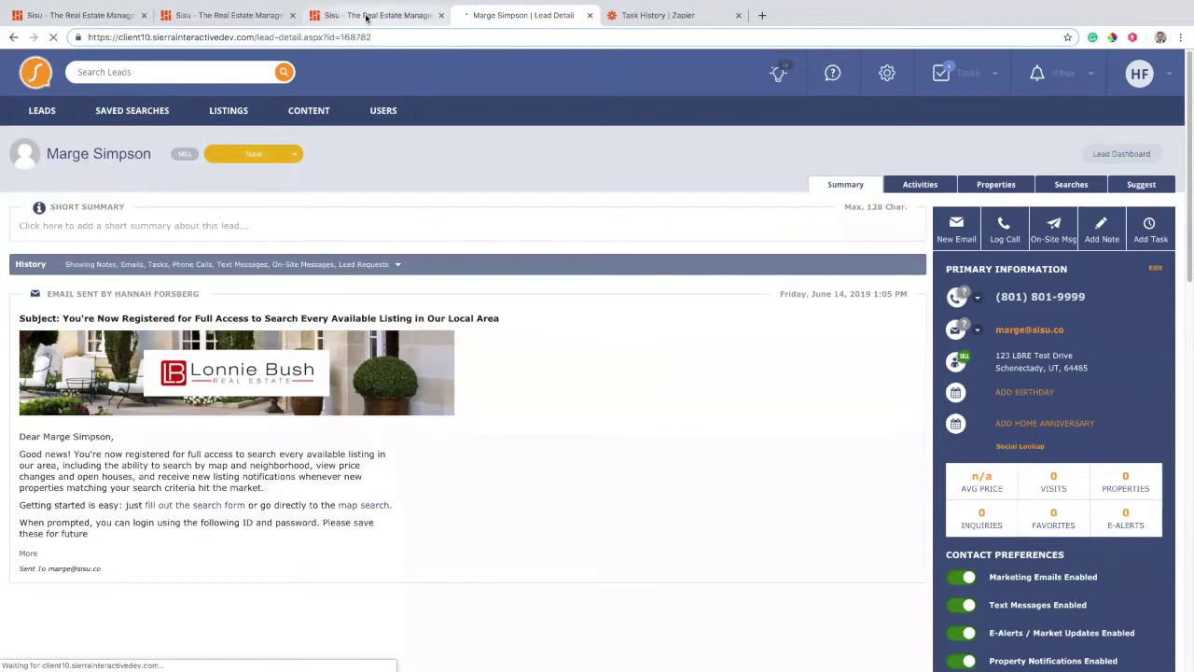
left_click(366, 16)
left_click(255, 20)
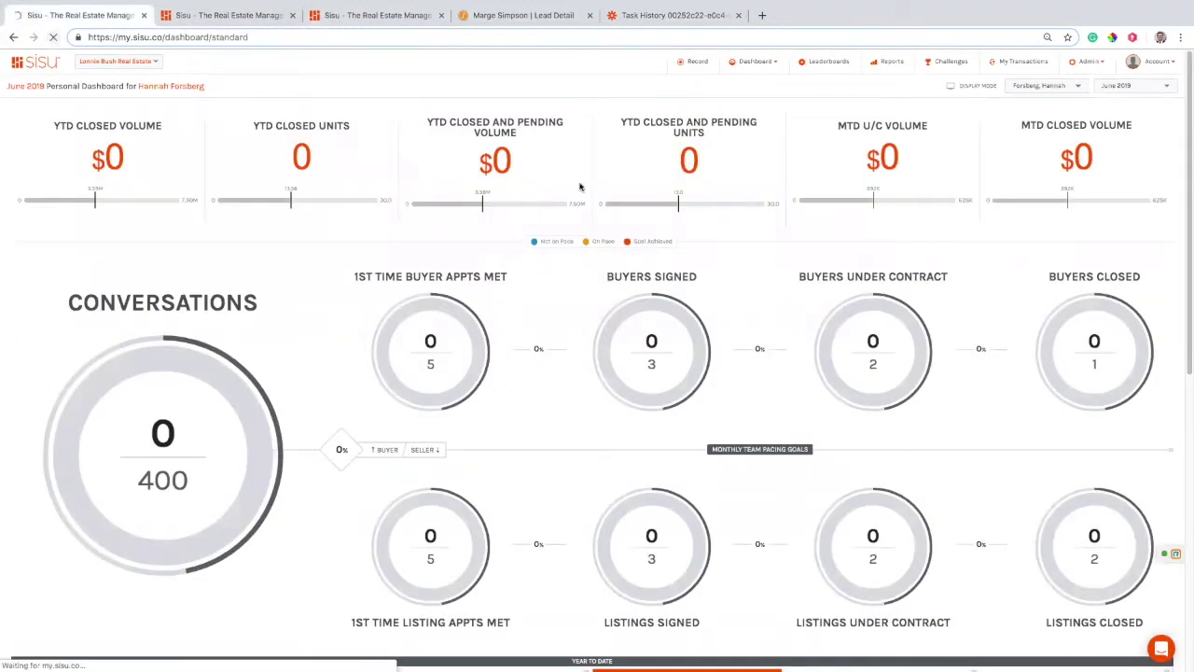
scroll(503, 391, "down", 2)
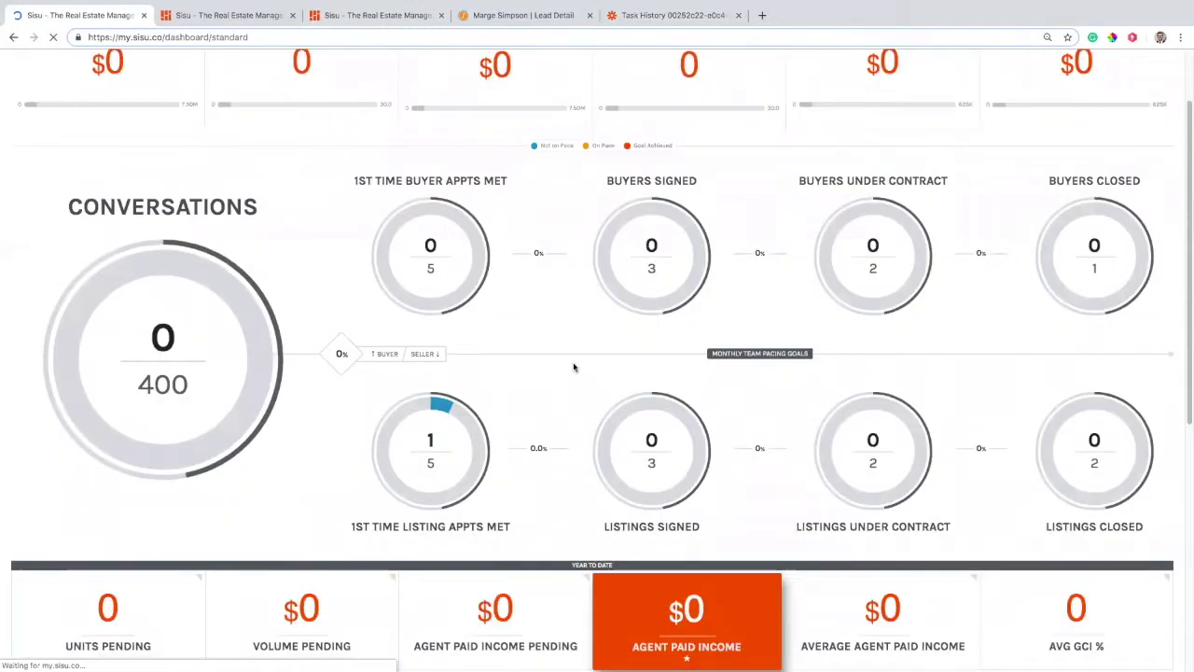
Step: Examine the dashboard gauges and the transaction record behind 1st Time Listing Appts Met, closing the record list after viewing
scroll(522, 289, "up", 1)
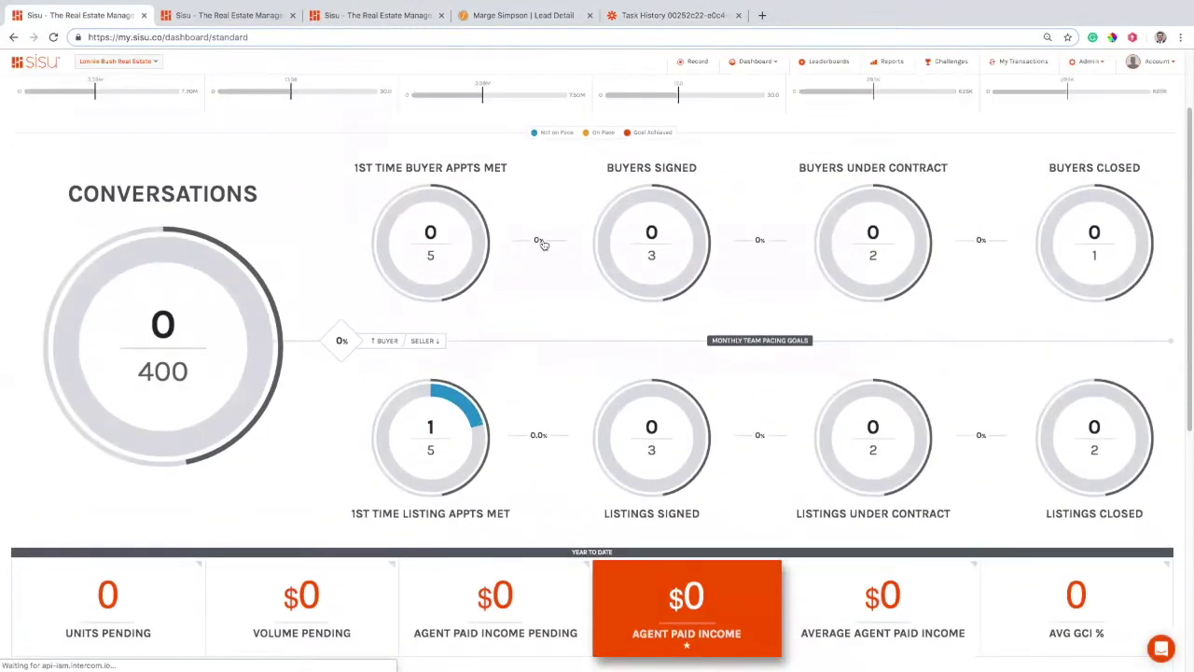
scroll(539, 241, "up", 2)
scroll(522, 308, "down", 2)
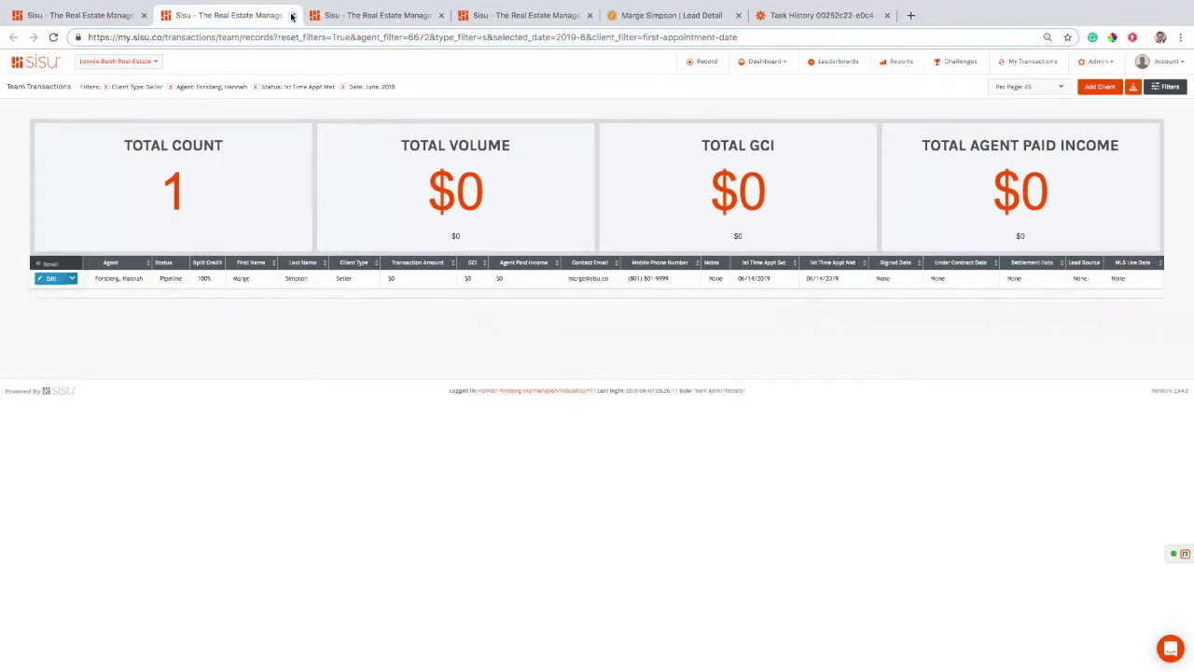
key("ctrl+w")
Step: Switch to the seller lead in Sierra Interactive and add the lead tag Sisu Client Signed
left_click(522, 15)
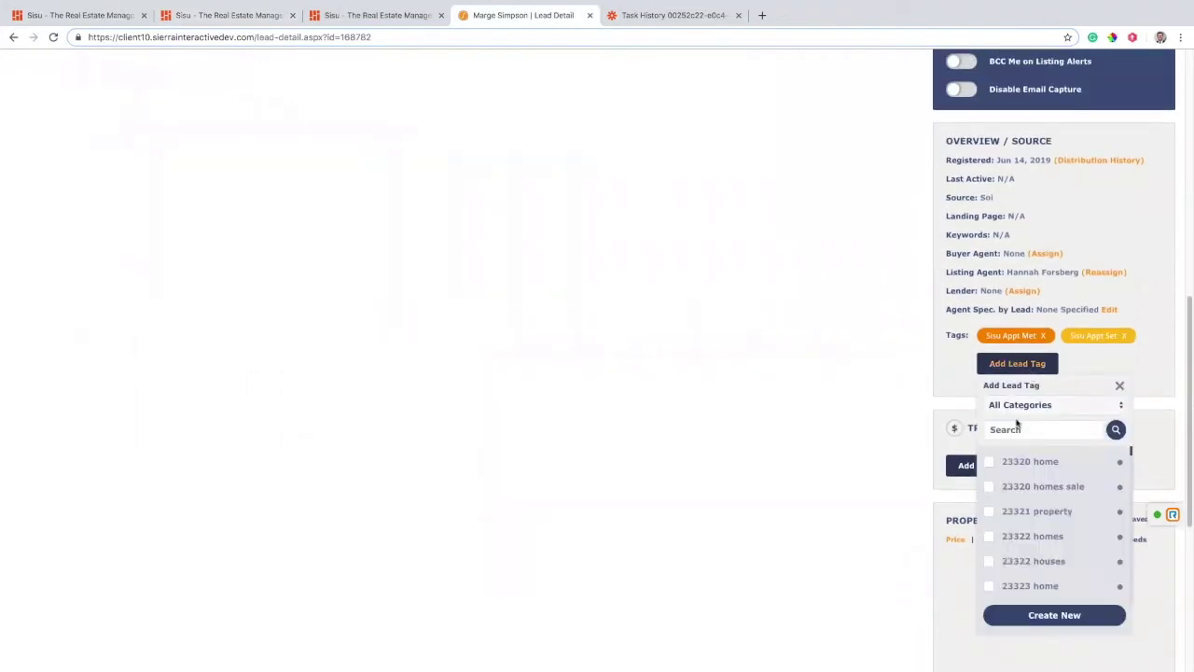
left_click(1013, 429)
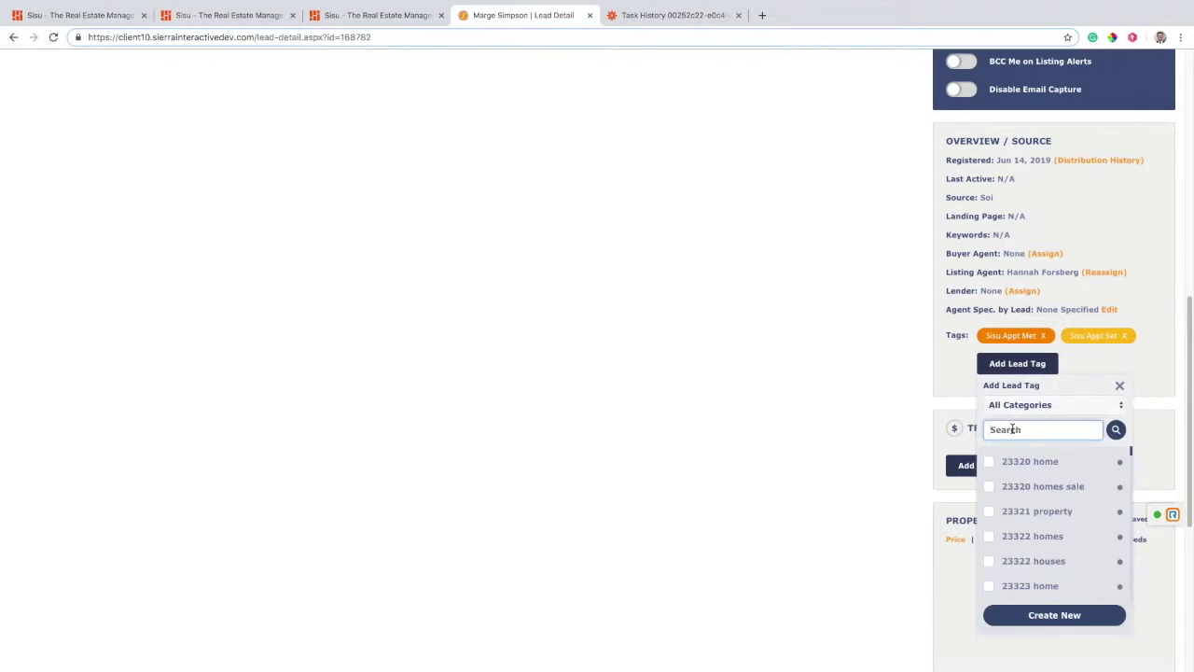
type("sisu client")
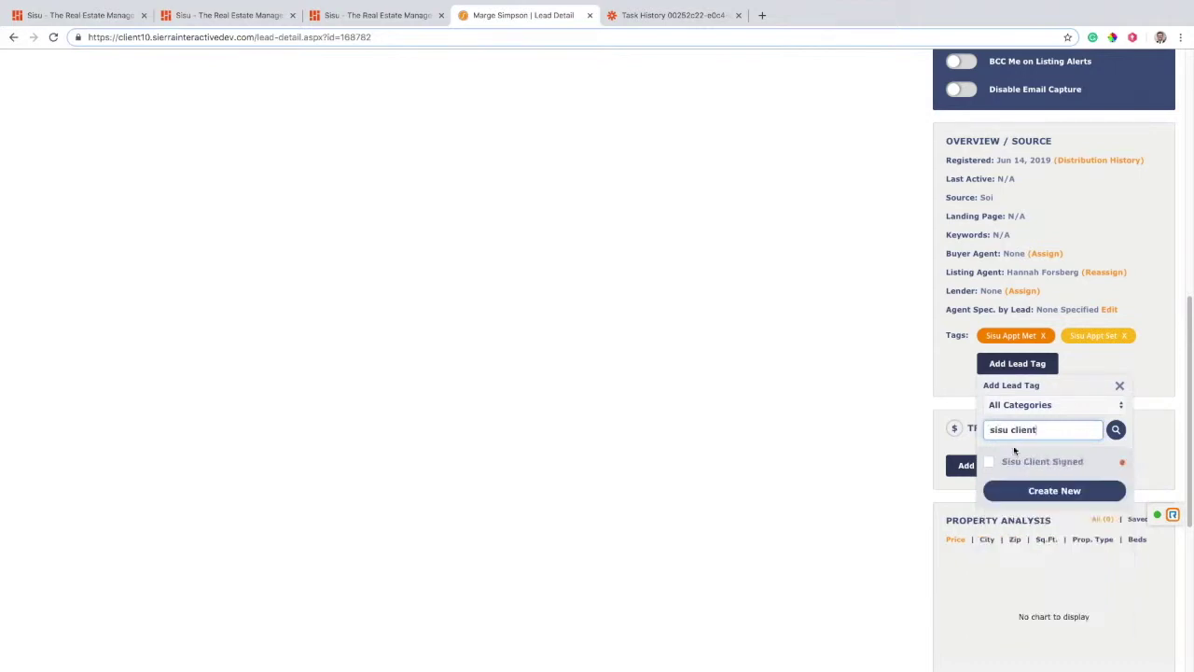
left_click(988, 462)
left_click(1040, 490)
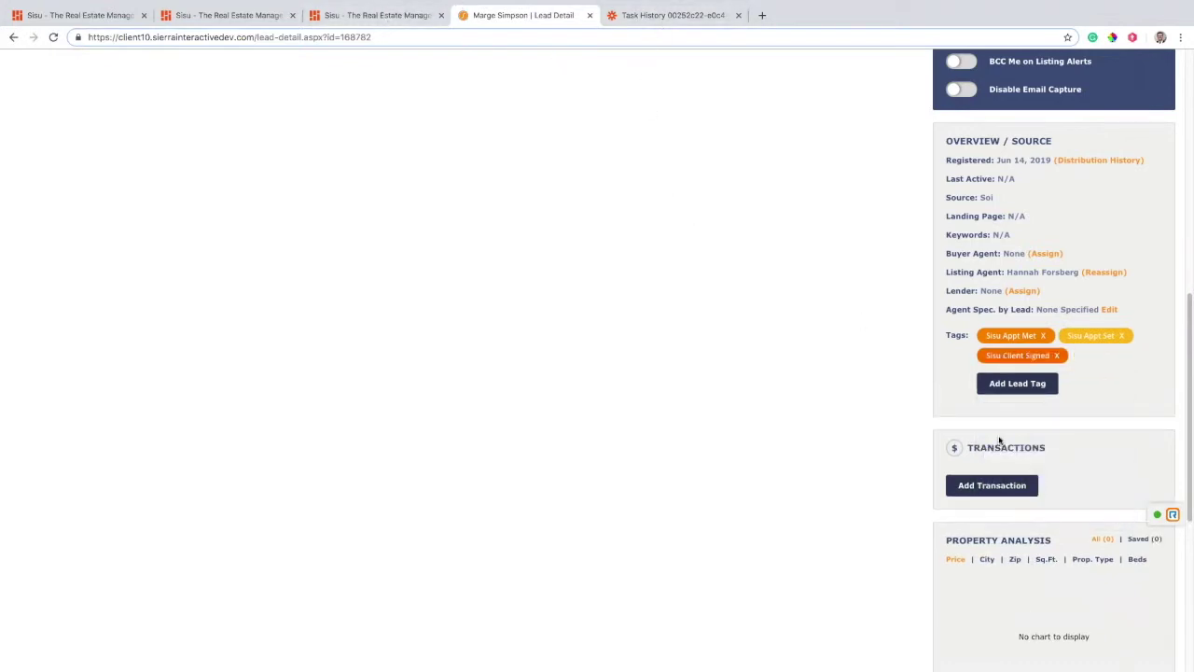
Step: Check the seller's status and Signed Date in the reloaded Sisu transactions list, and Listings Signed on the refreshed dashboard
left_click(52, 38)
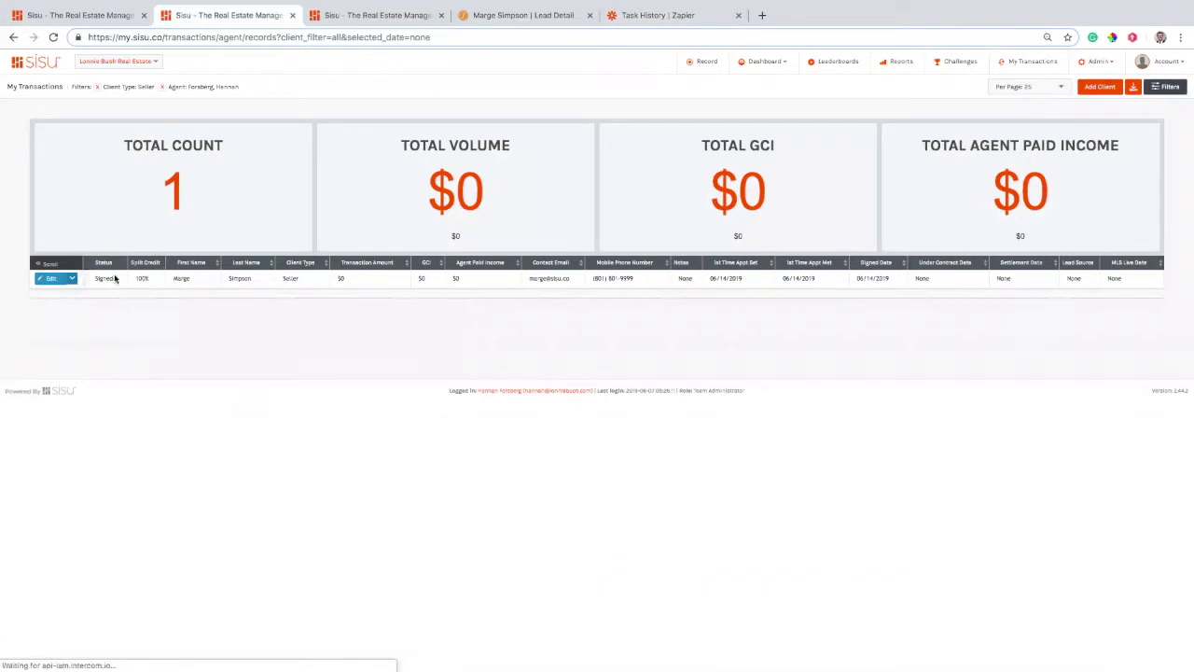
double_click(110, 279)
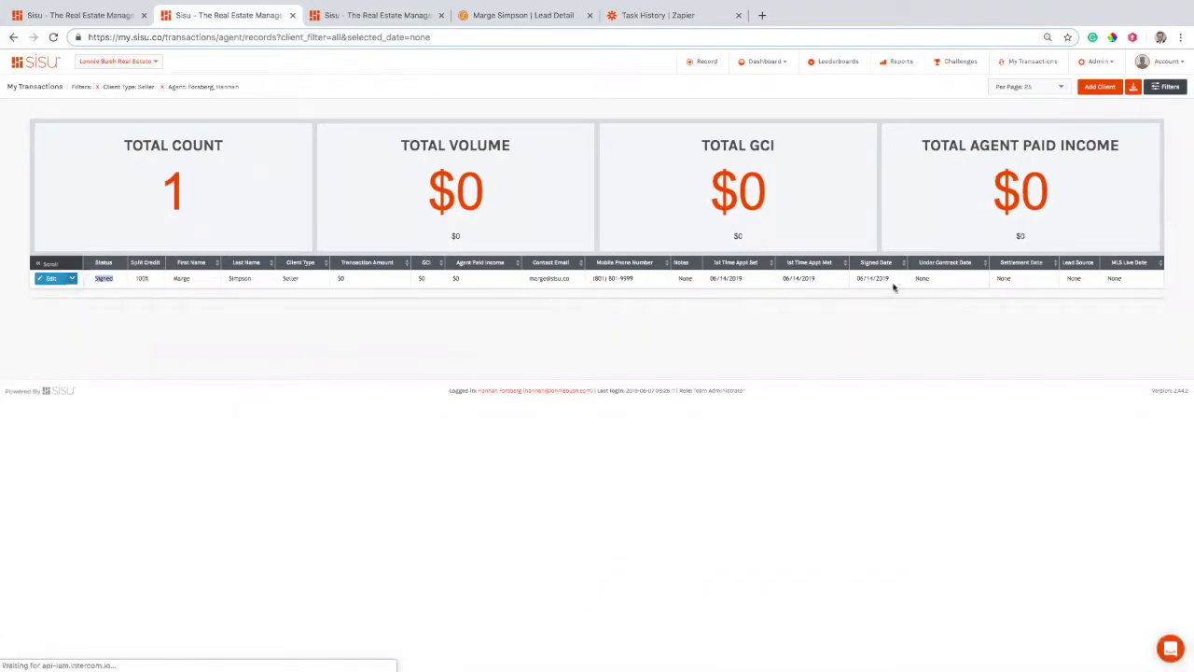
left_click_drag(888, 282, 854, 280)
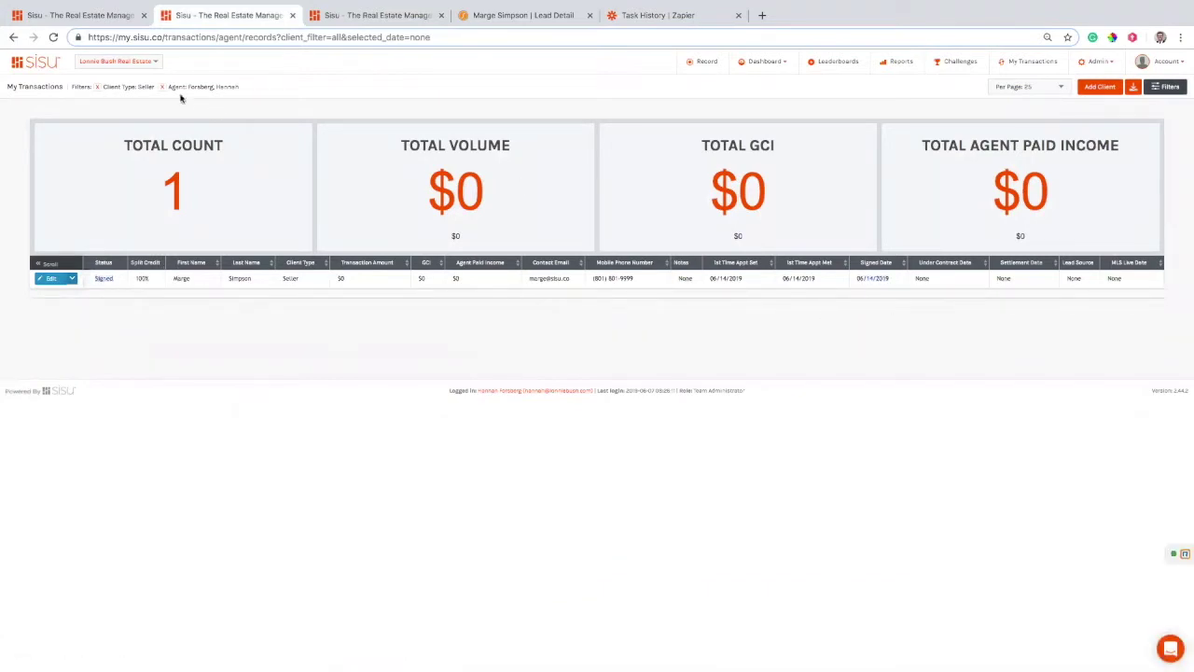
left_click(98, 17)
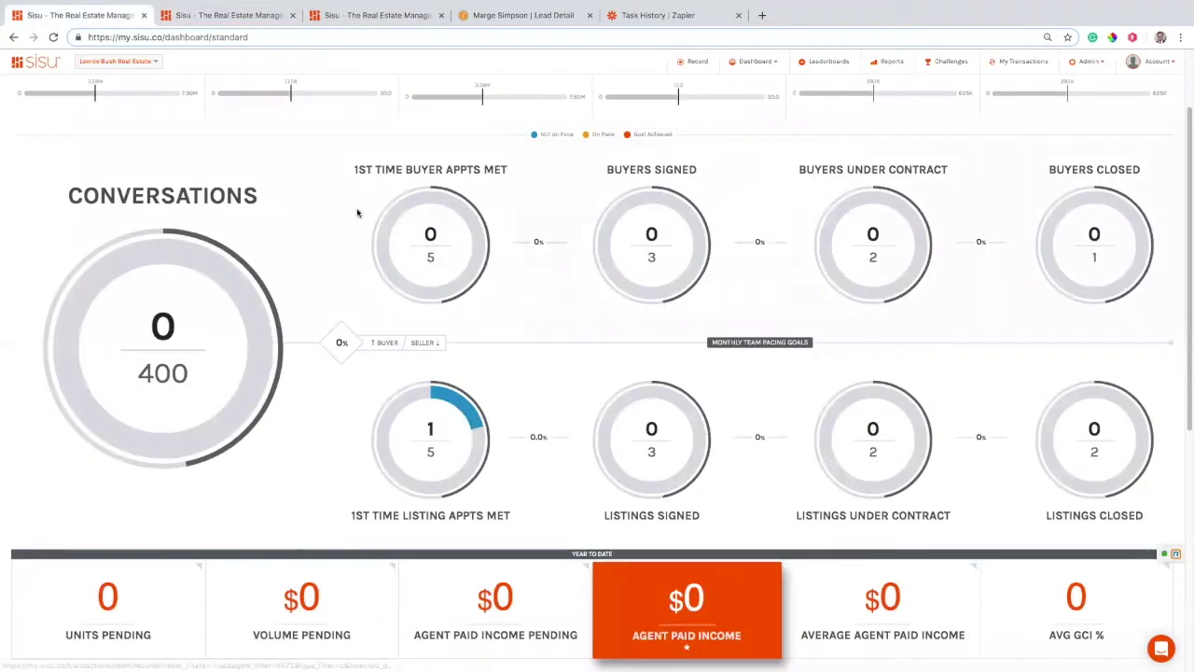
left_click(53, 38)
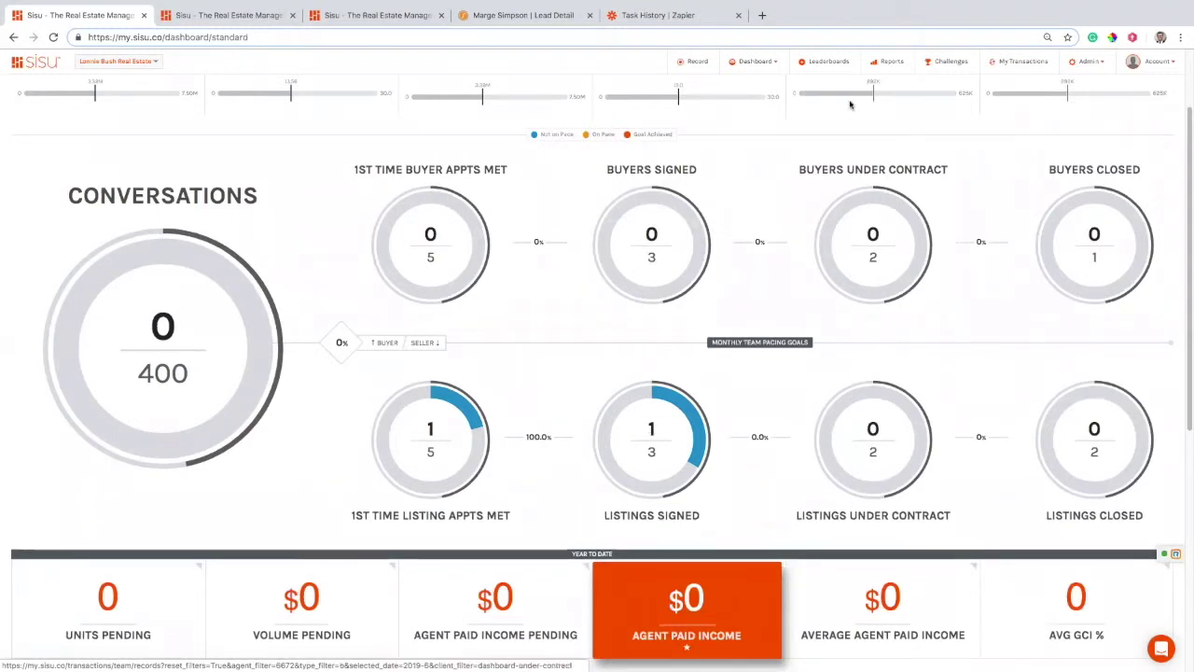
Step: Open the Production & Activity report and set its ratio from 1st Time Appt Set to 1st Time Appt Met
left_click(884, 67)
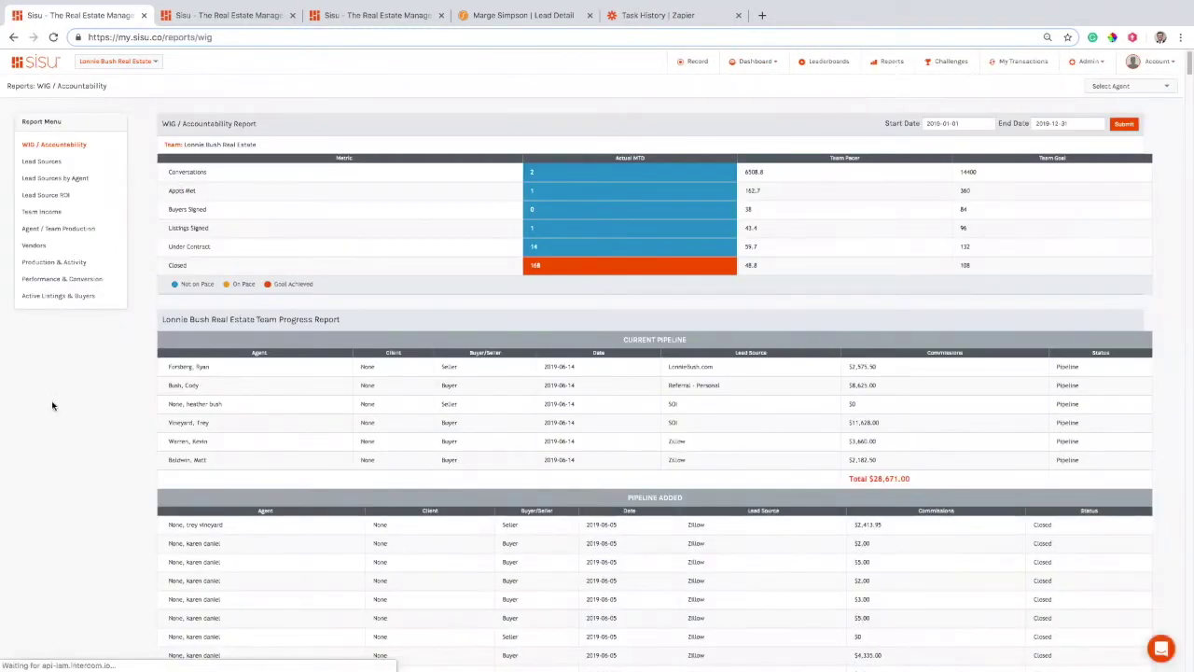
left_click(67, 264)
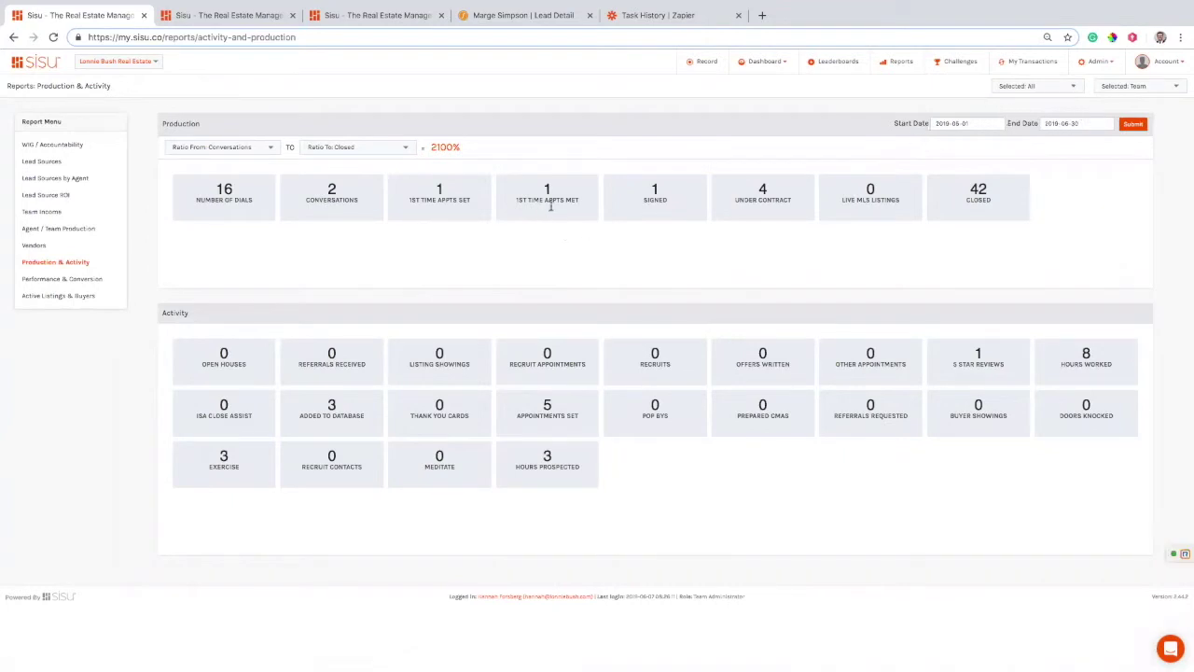
left_click(261, 152)
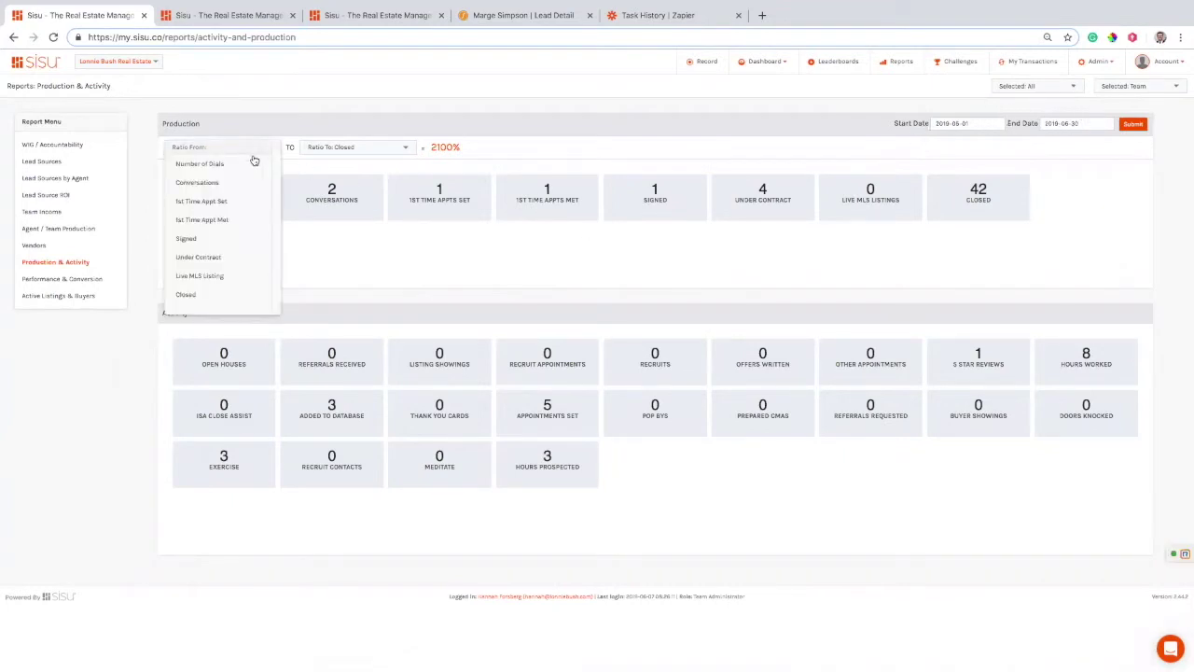
left_click(221, 202)
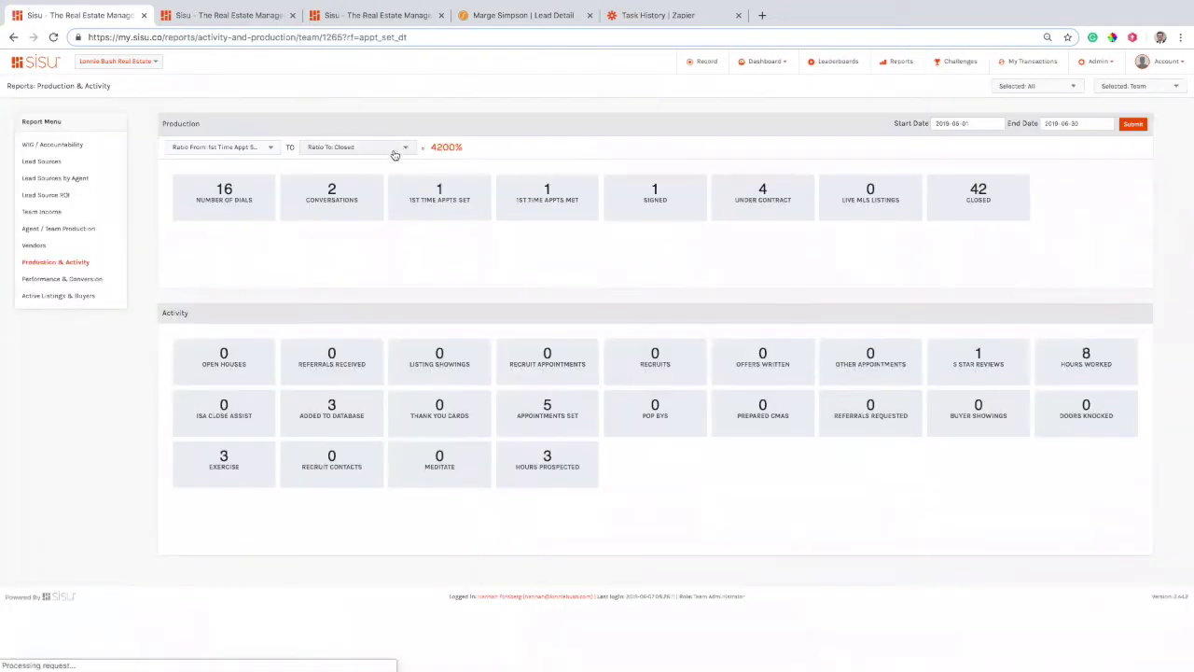
left_click(392, 151)
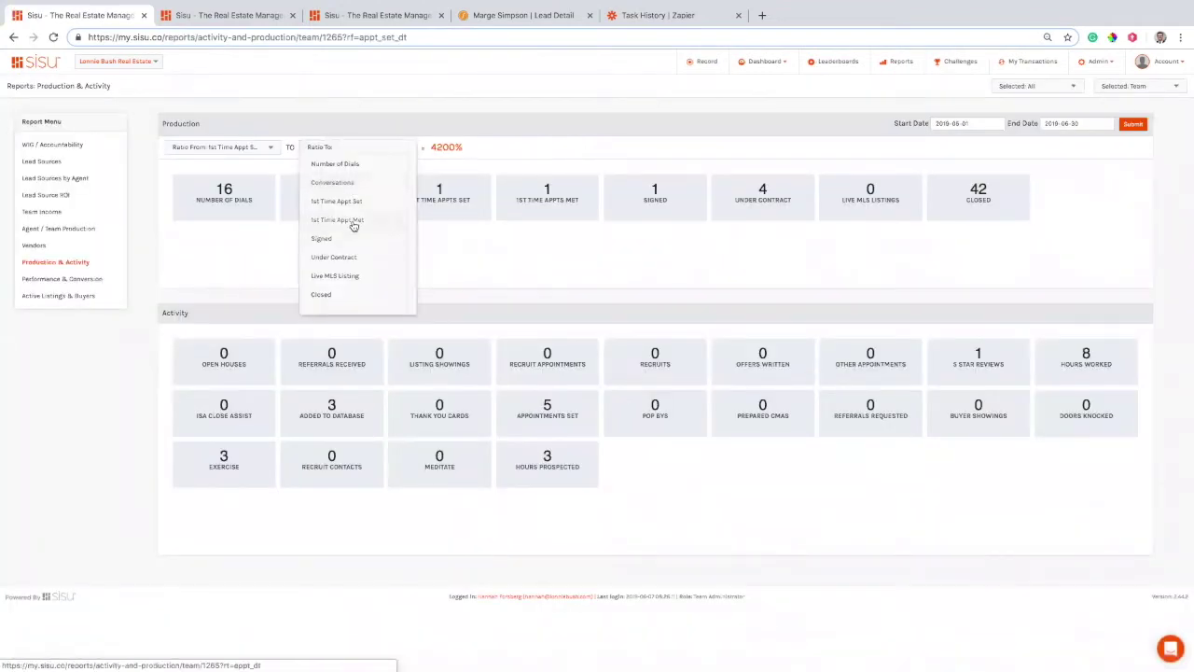
left_click(353, 221)
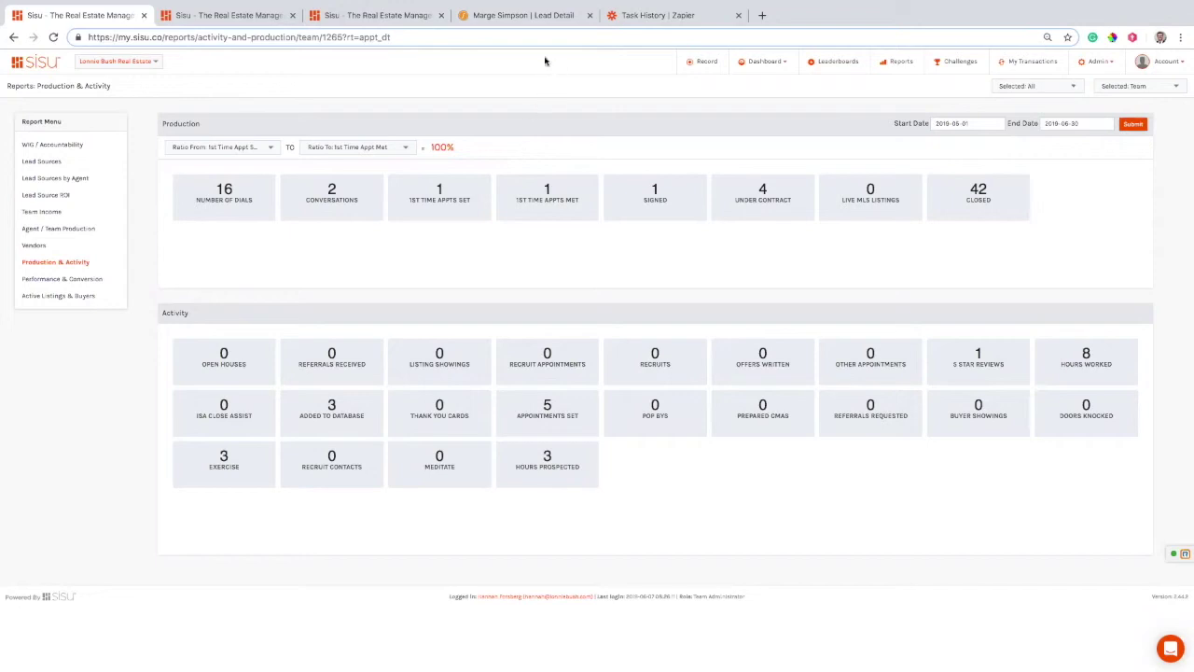
Step: Return to the seller lead in Sierra Interactive and review the Sisu tags in its overview
left_click(500, 18)
scroll(802, 295, "up", 7)
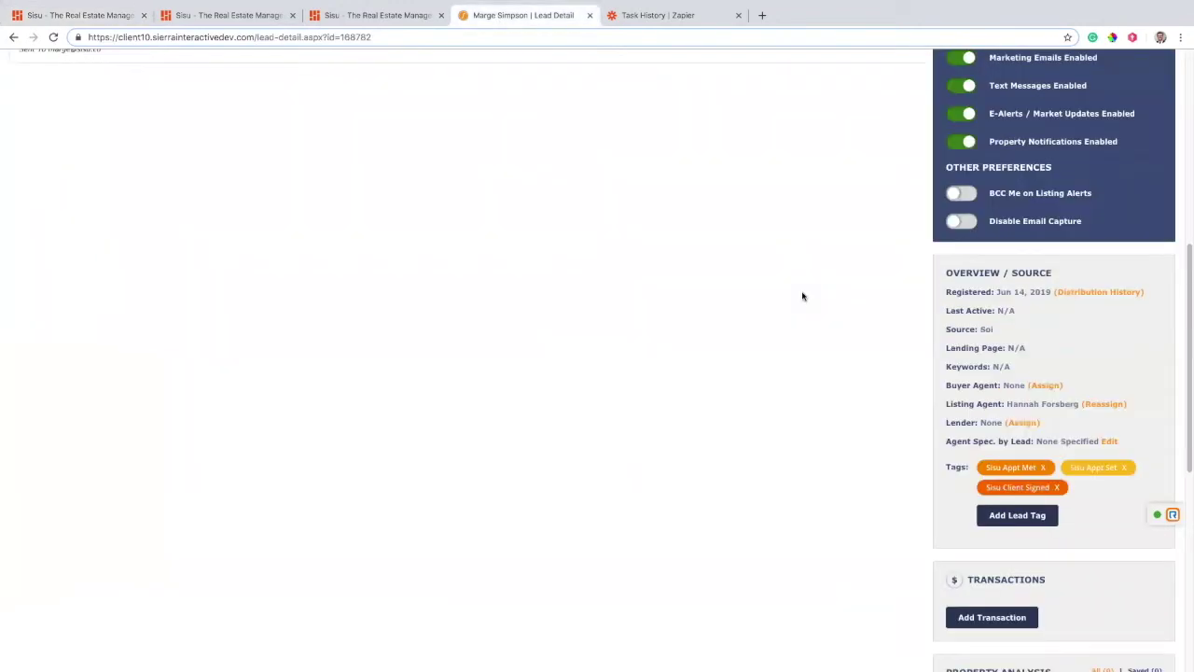
scroll(1042, 442, "down", 6)
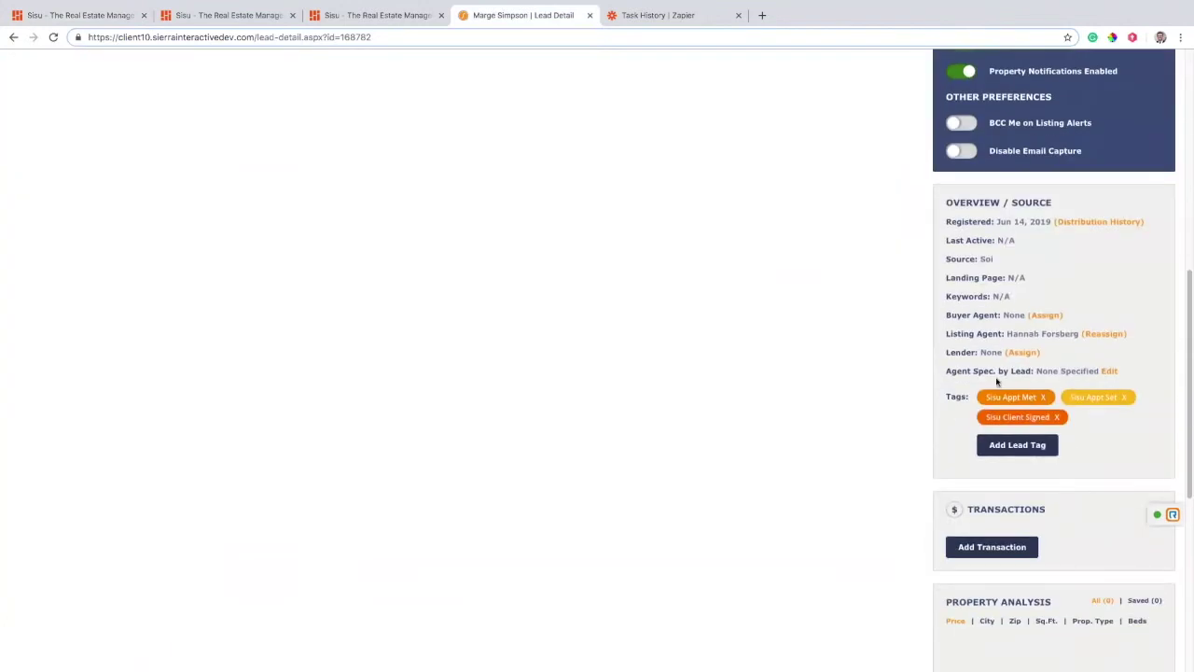
Step: Switch to the seller's Sisu transaction form, reload it, and examine the GCI, Agent Paid Income, Under Contract Date and Settlement Date fields
left_click(349, 18)
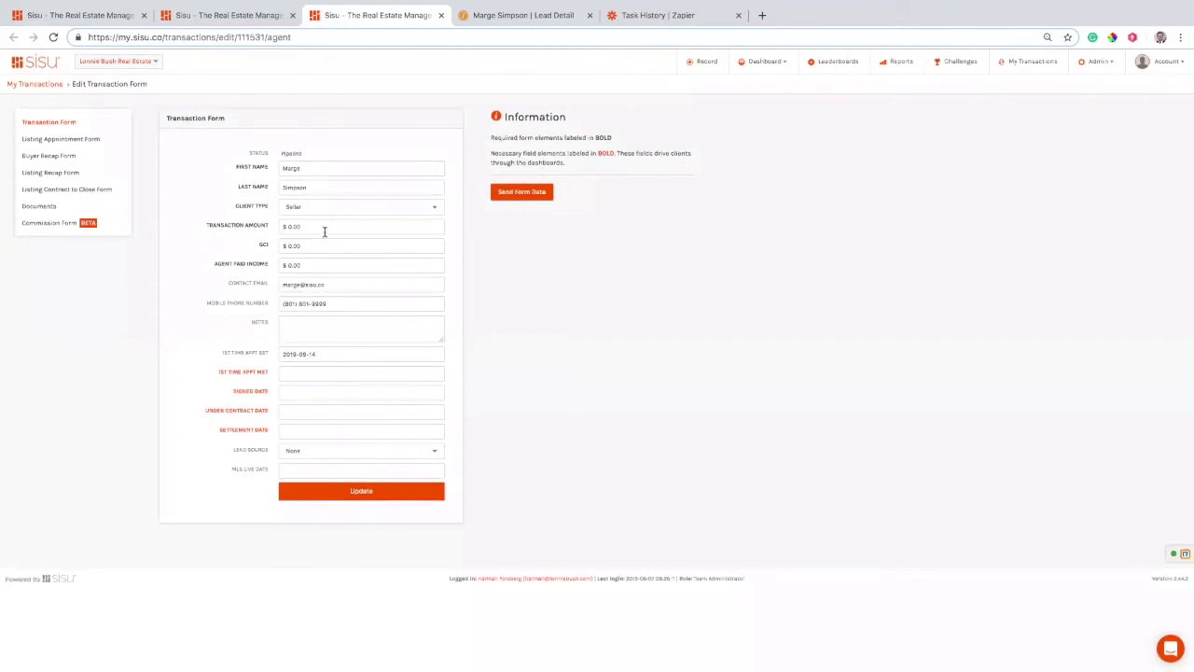
left_click(264, 246)
left_click(234, 264)
left_click(516, 310)
left_click(53, 38)
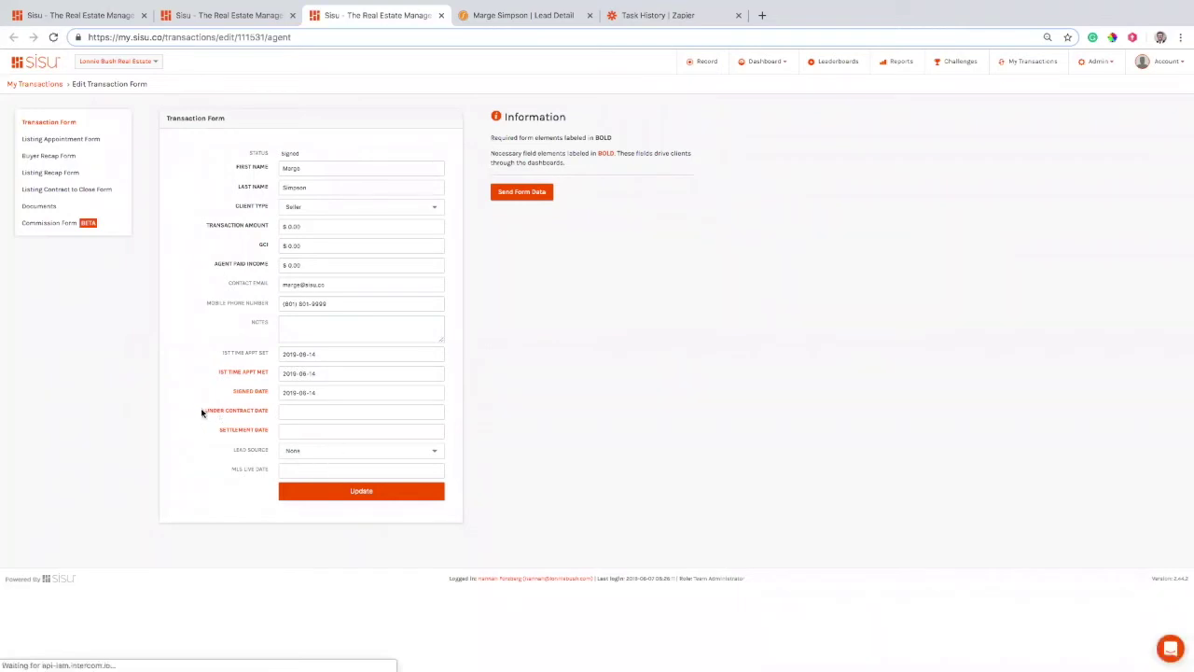
left_click_drag(201, 413, 256, 435)
left_click(518, 430)
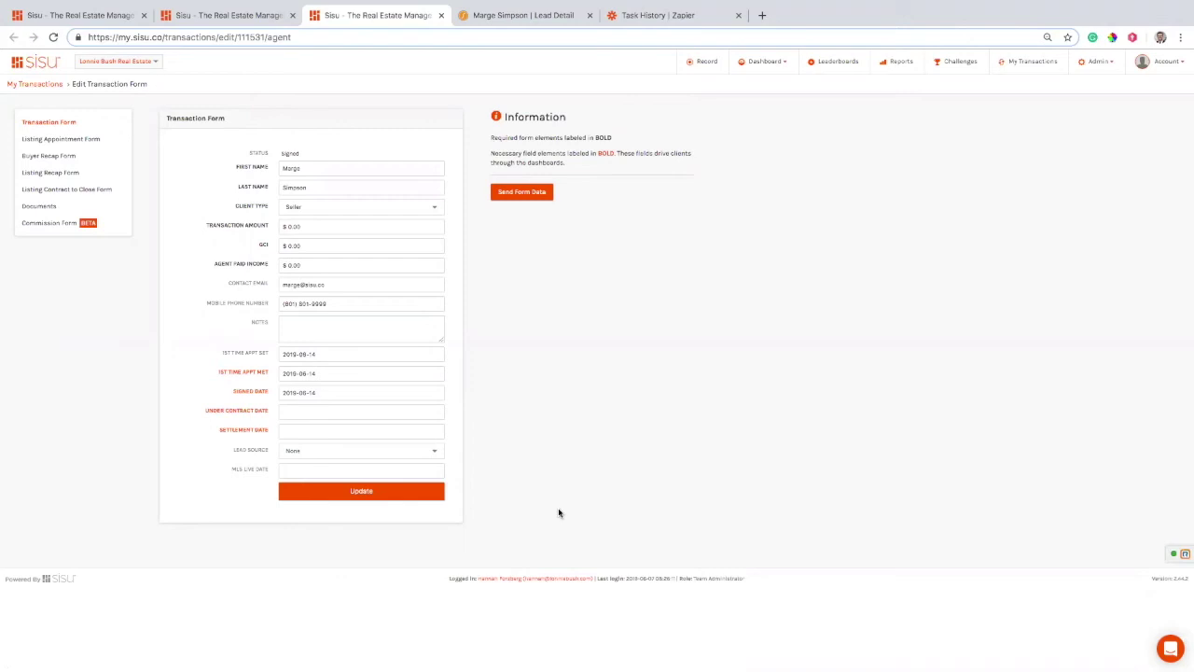
Step: Return from the Production & Activity report to the Personal dashboard in Sisu and look over its production totals and gauges
left_click(75, 15)
left_click(744, 63)
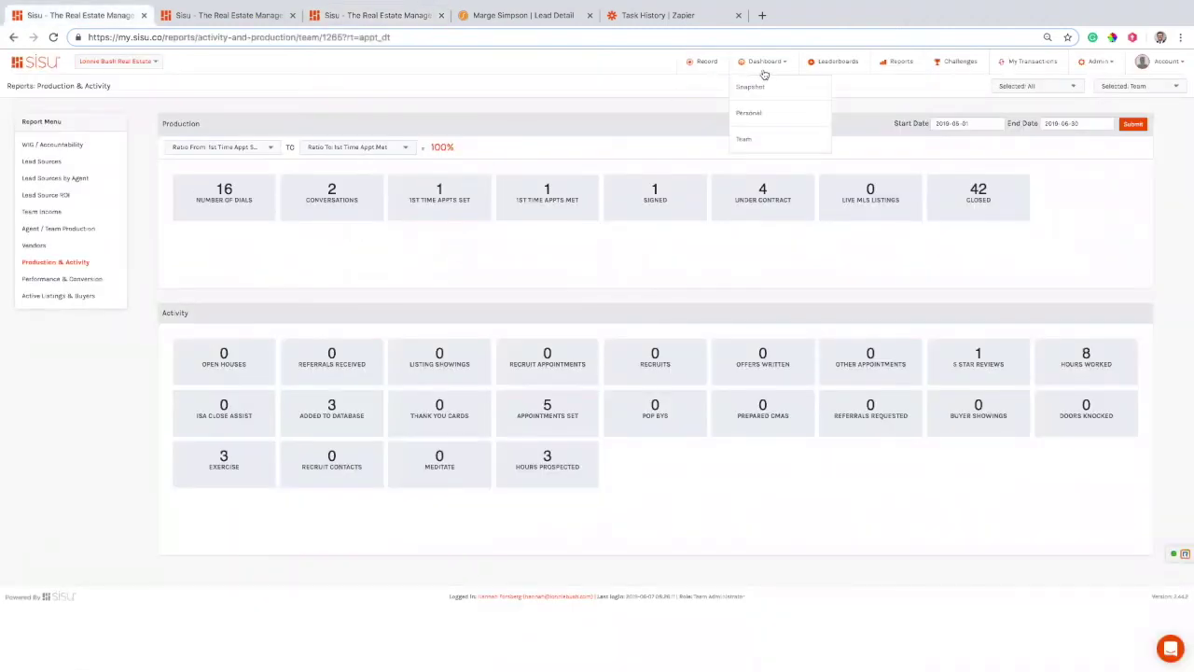
left_click(734, 113)
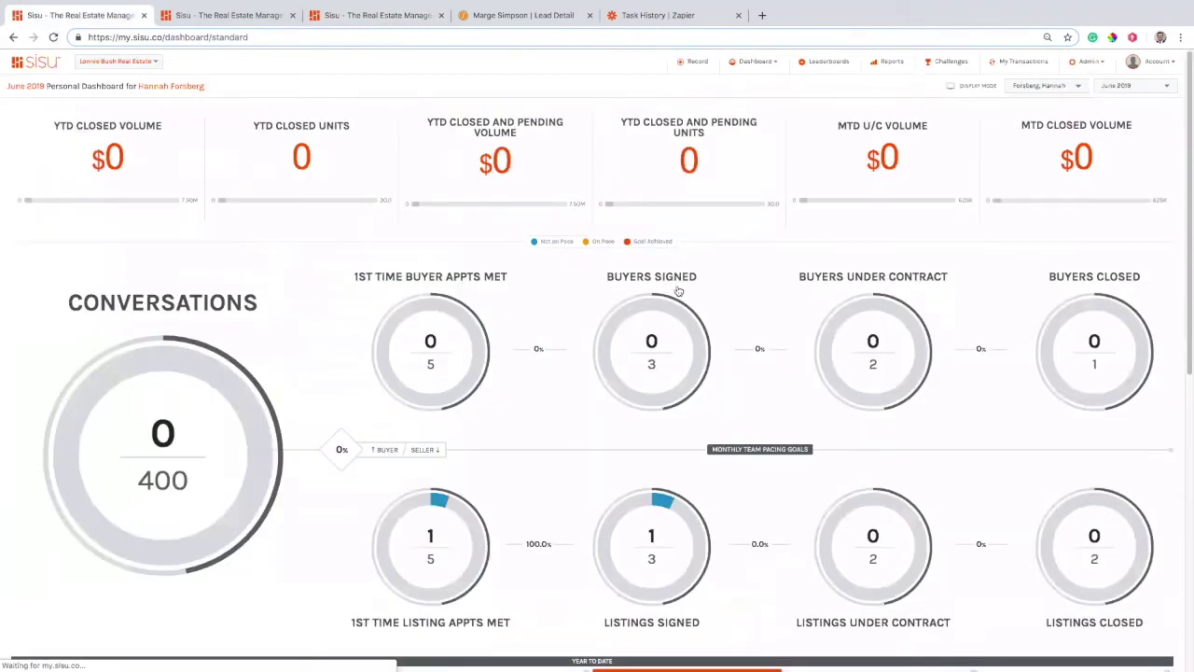
scroll(678, 291, "down", 1)
scroll(678, 291, "down", 5)
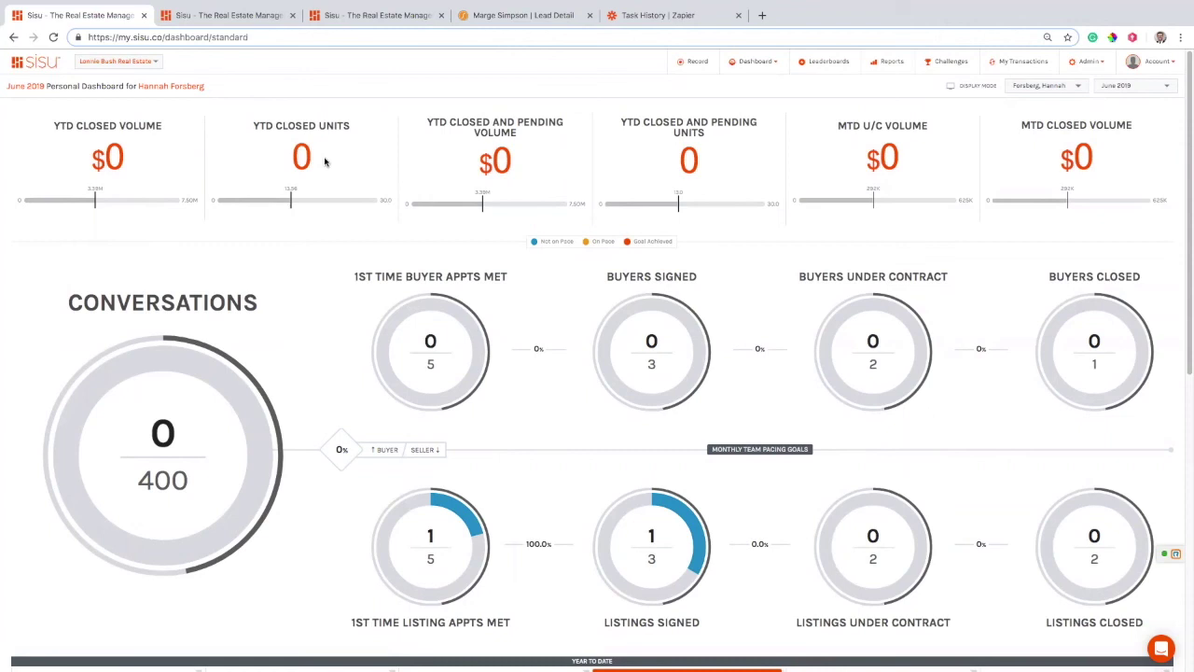
Step: Switch back to the seller lead in Sierra Interactive and look over its contact preferences and overview
left_click(545, 26)
scroll(837, 441, "up", 3)
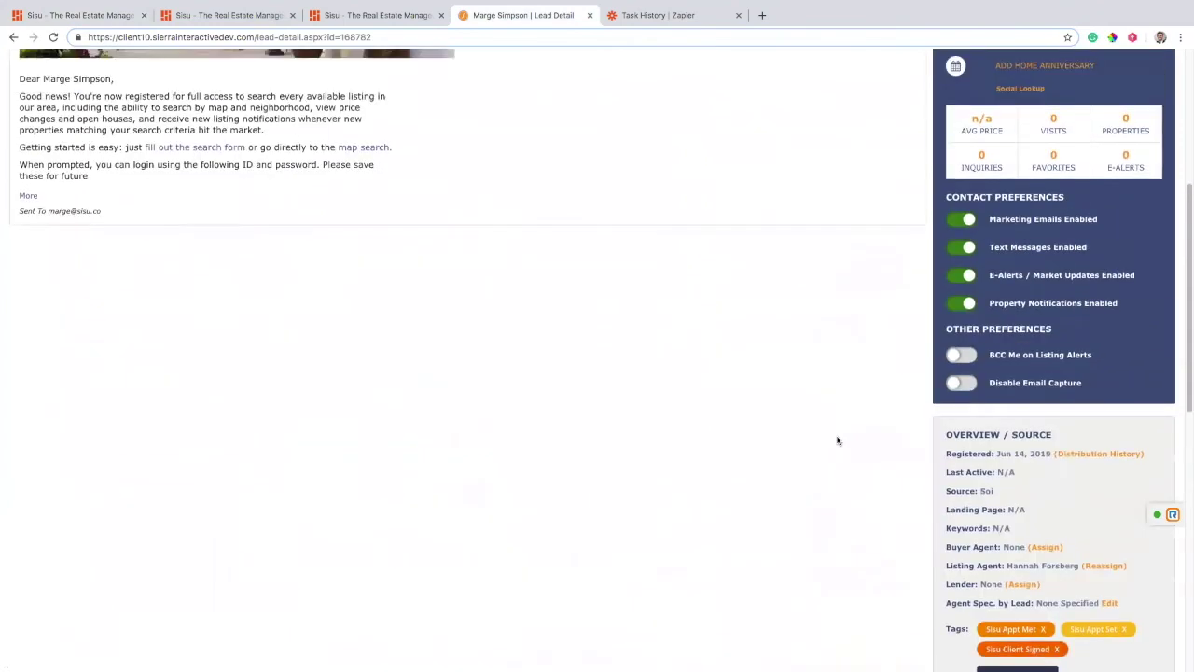